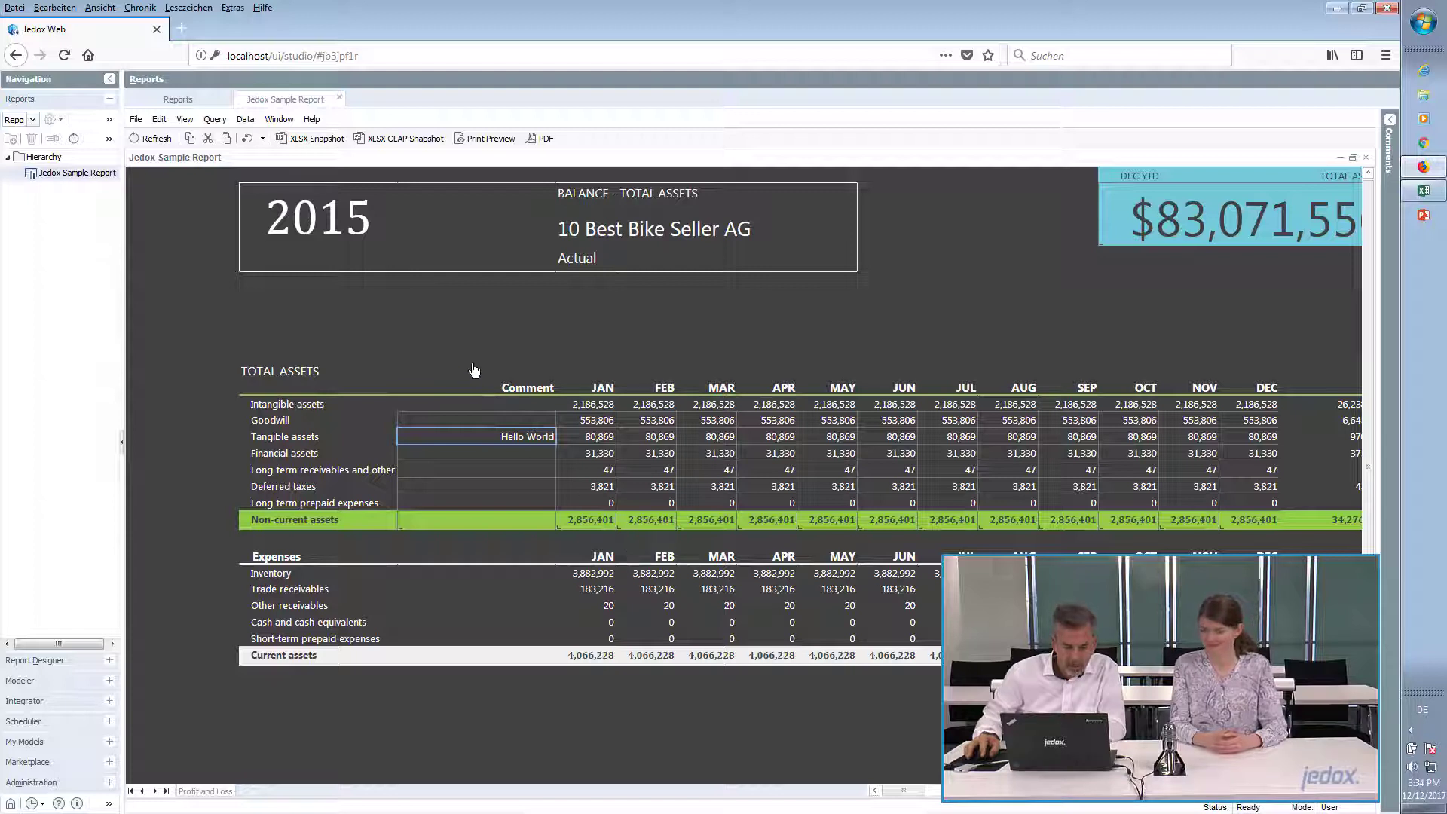
Switch the balance report to the year 2018 and the Budget version.
double_click(342, 236)
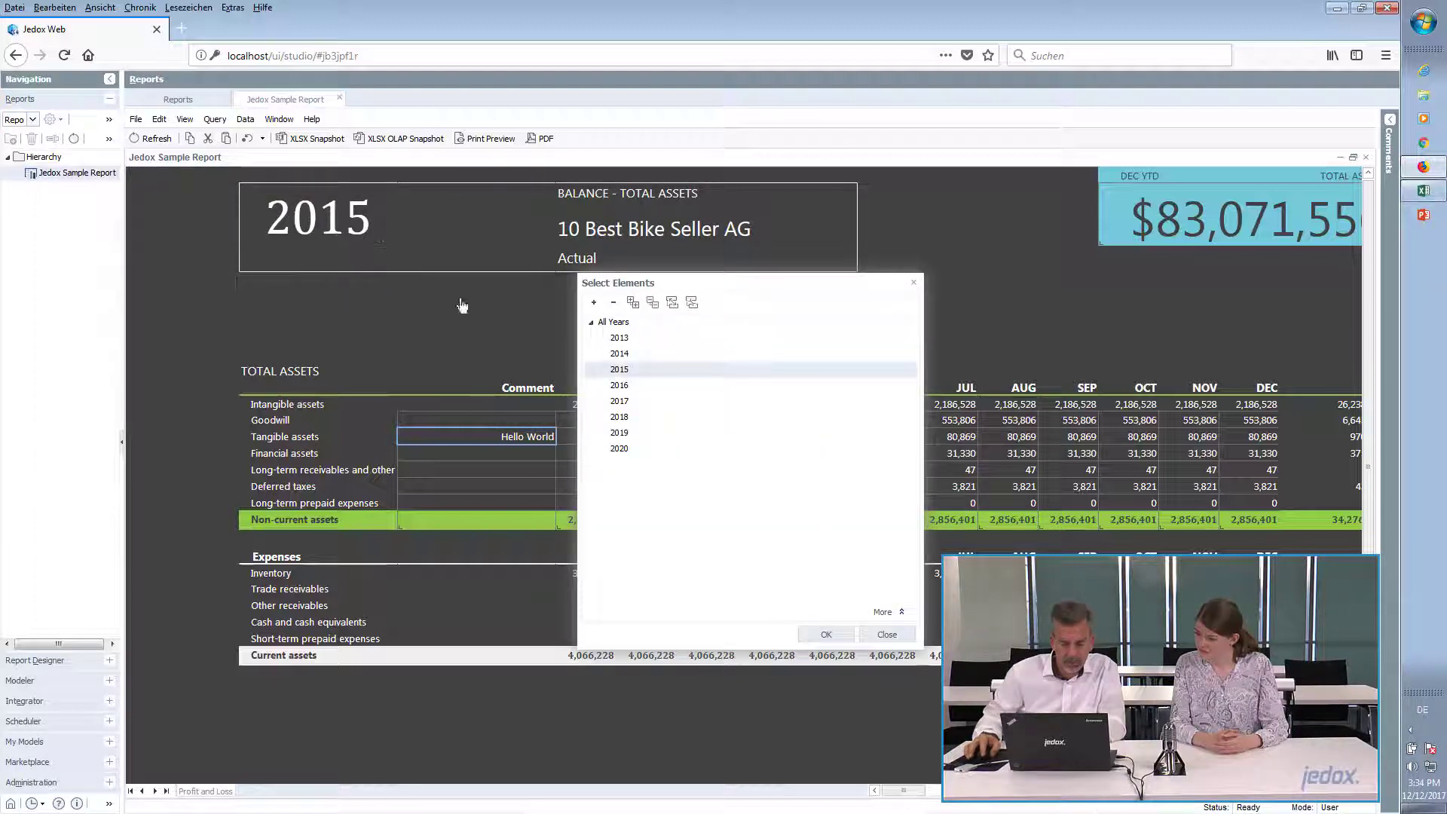
double_click(622, 417)
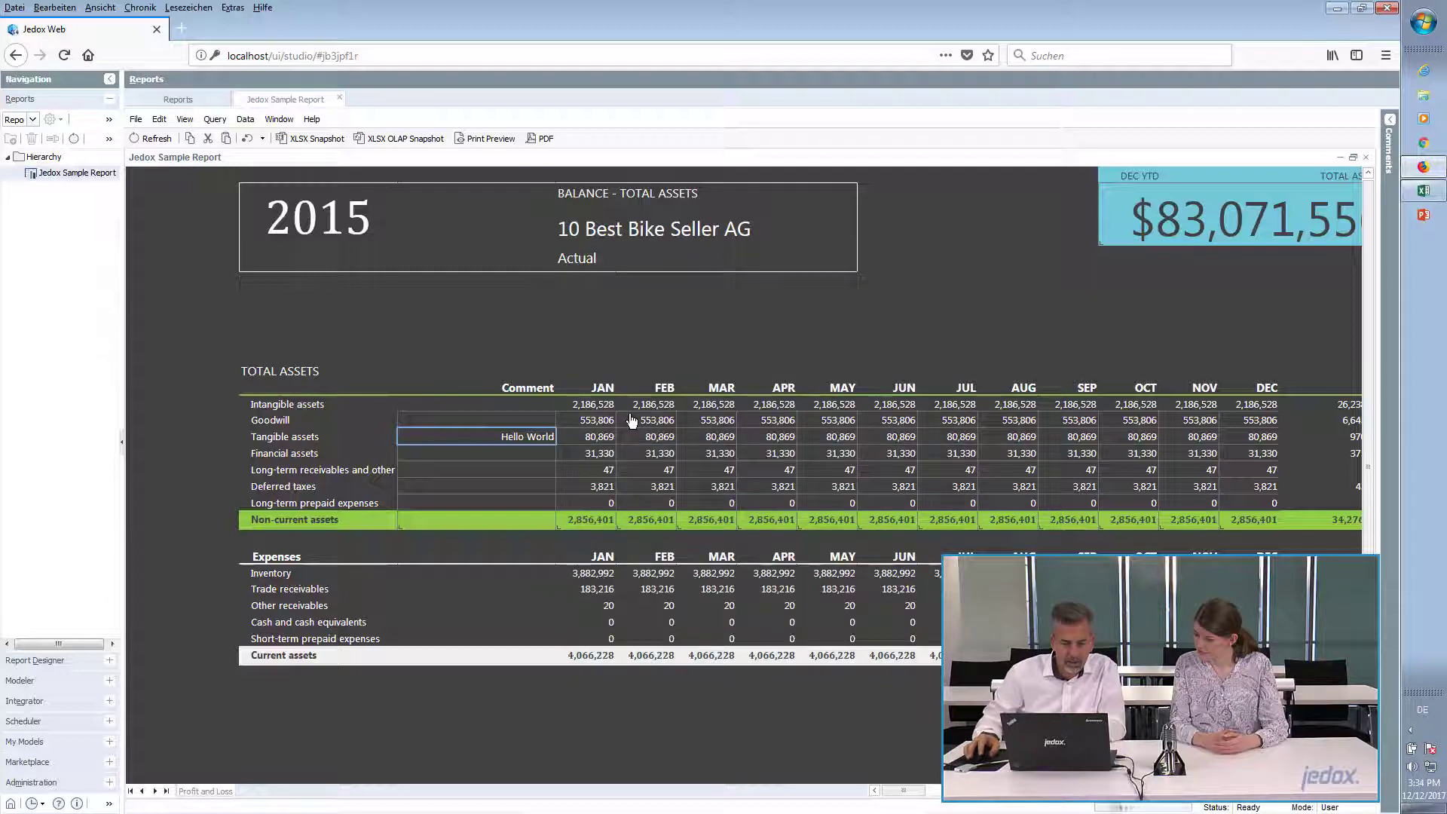
double_click(587, 263)
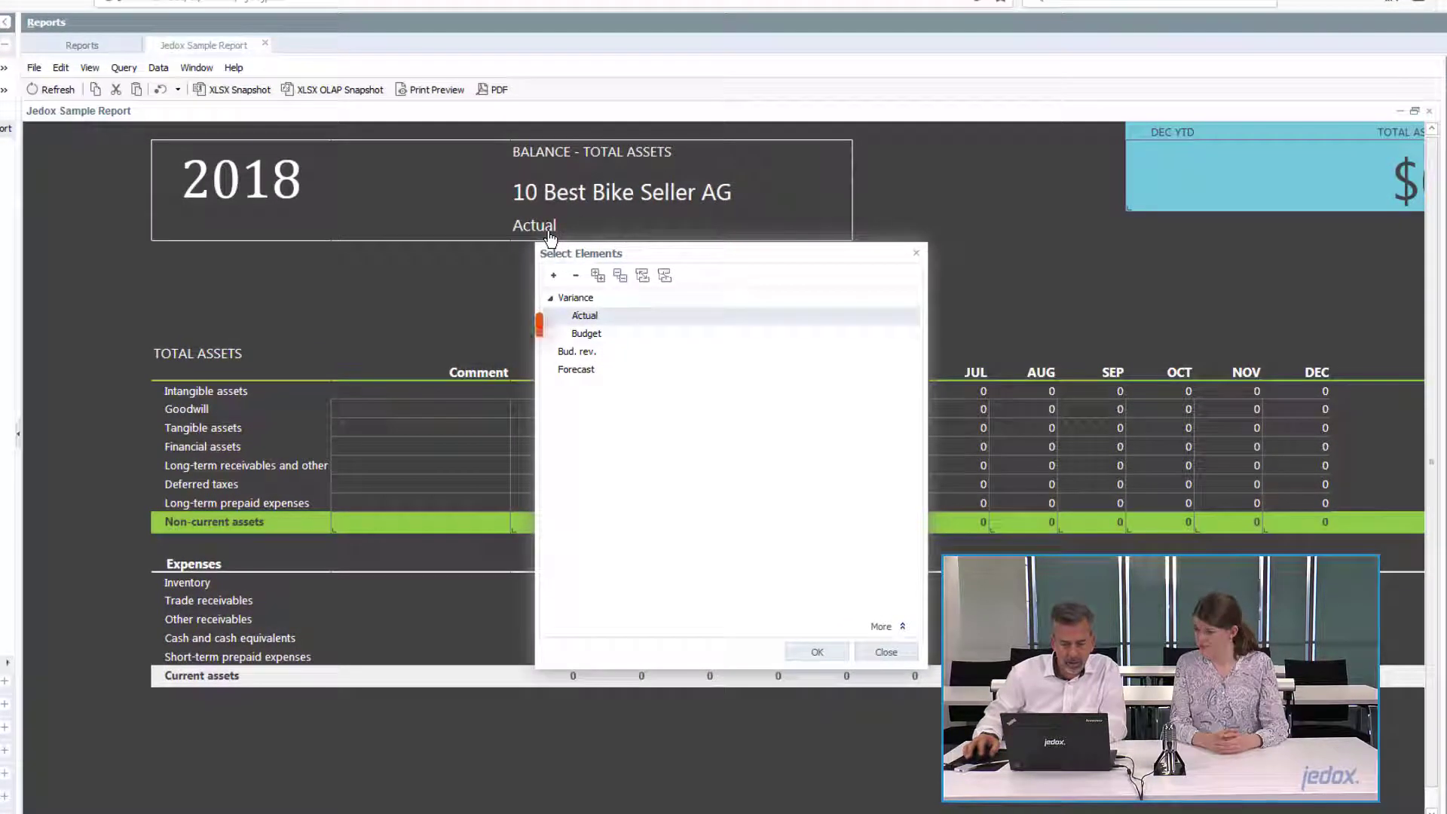
click(603, 337)
double_click(602, 337)
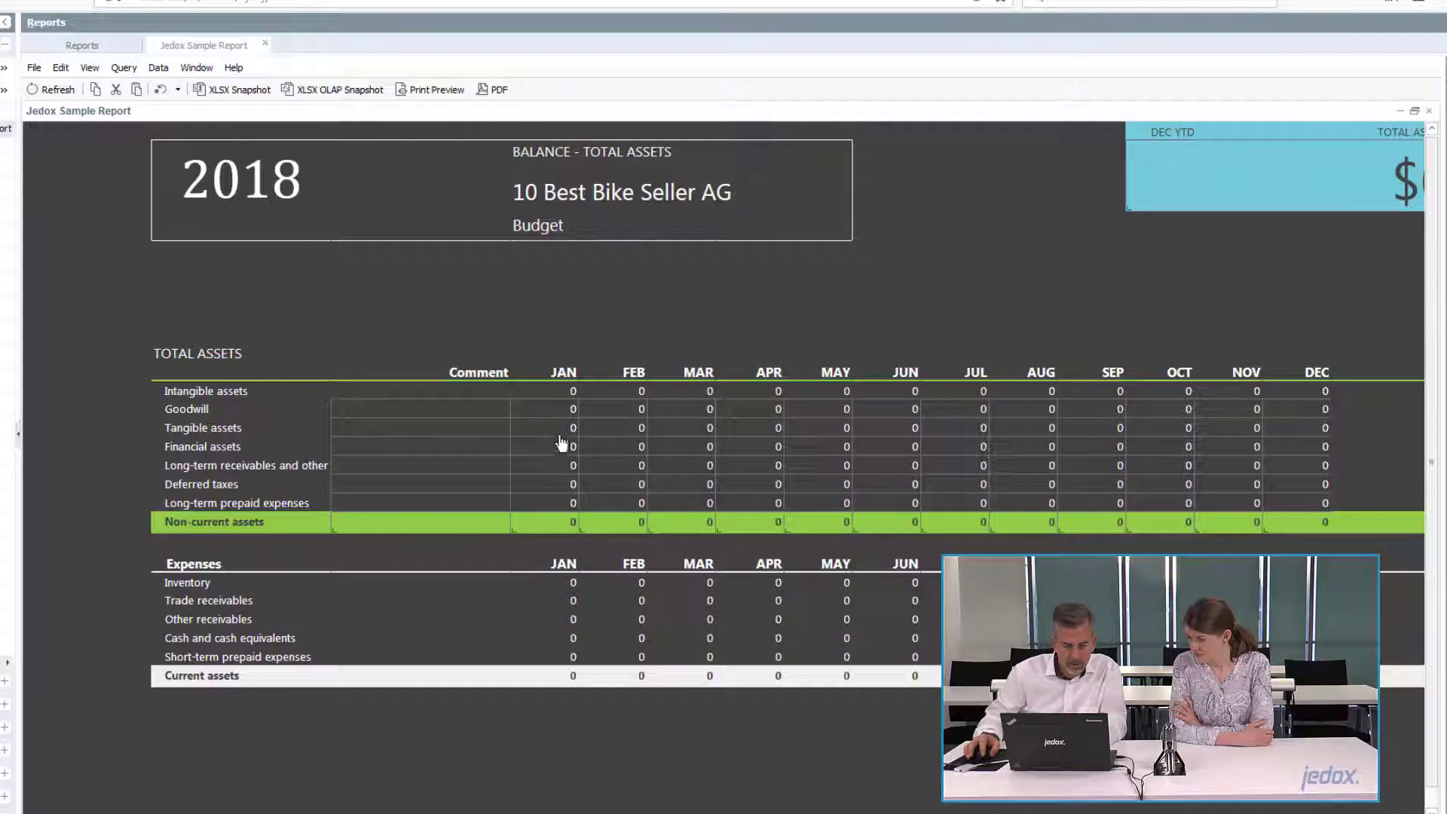
Enter 1000 as the January budget value for Intangible assets.
click(558, 390)
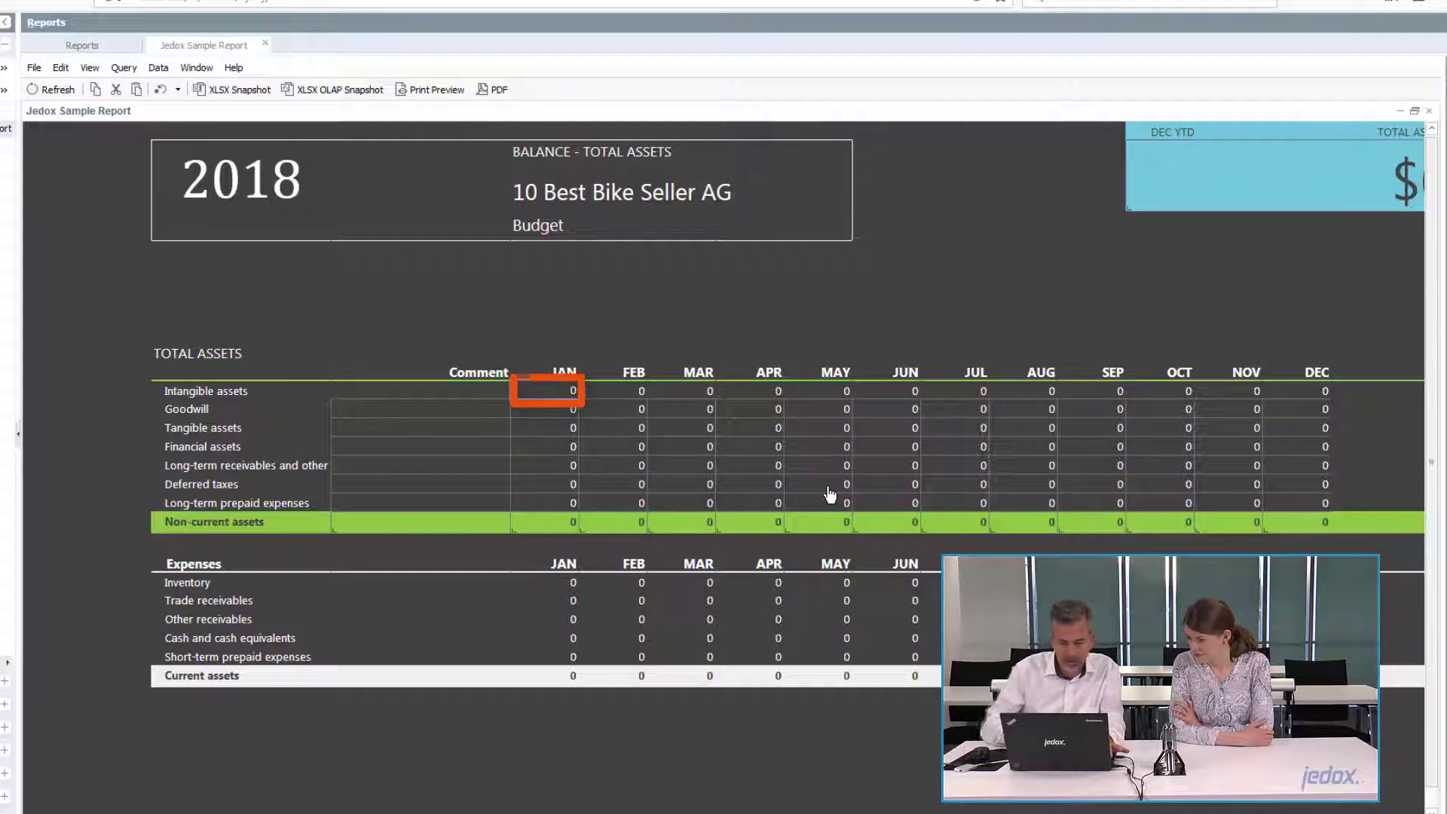
text(1000)
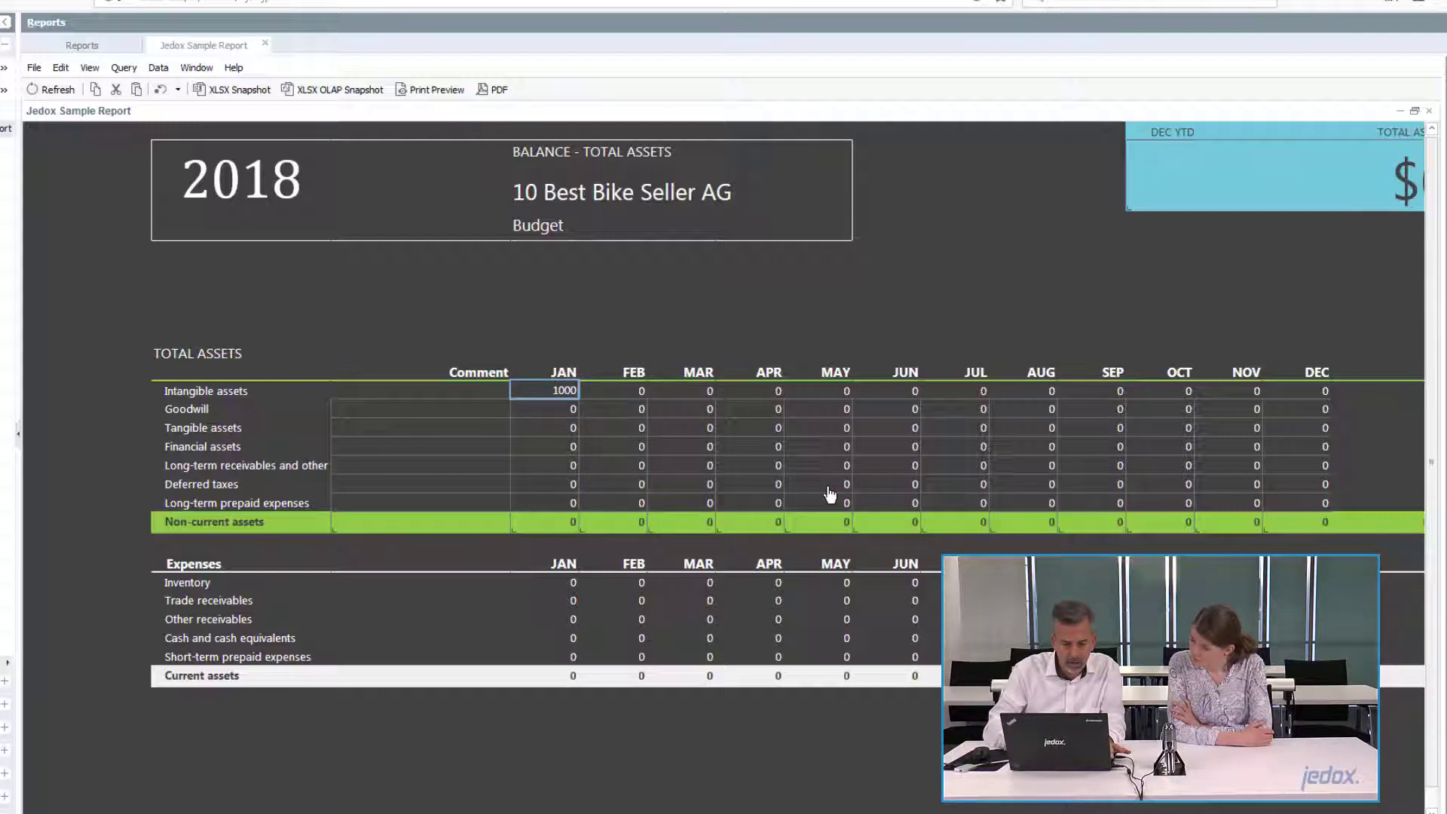
key(Return)
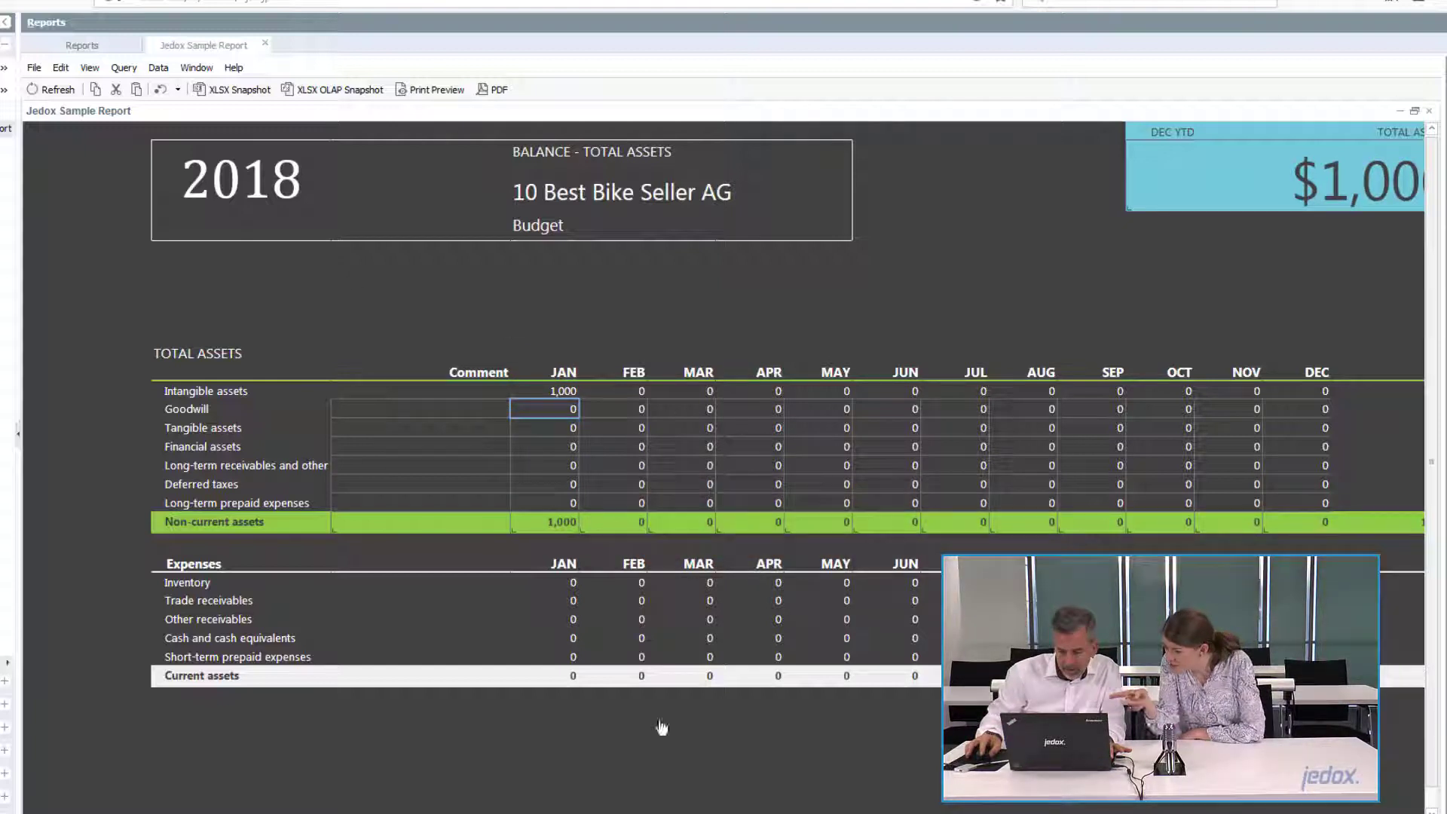
Hide the navigation pane and enter 1000 as the January value for both Goodwill and Tangible assets.
click(6, 24)
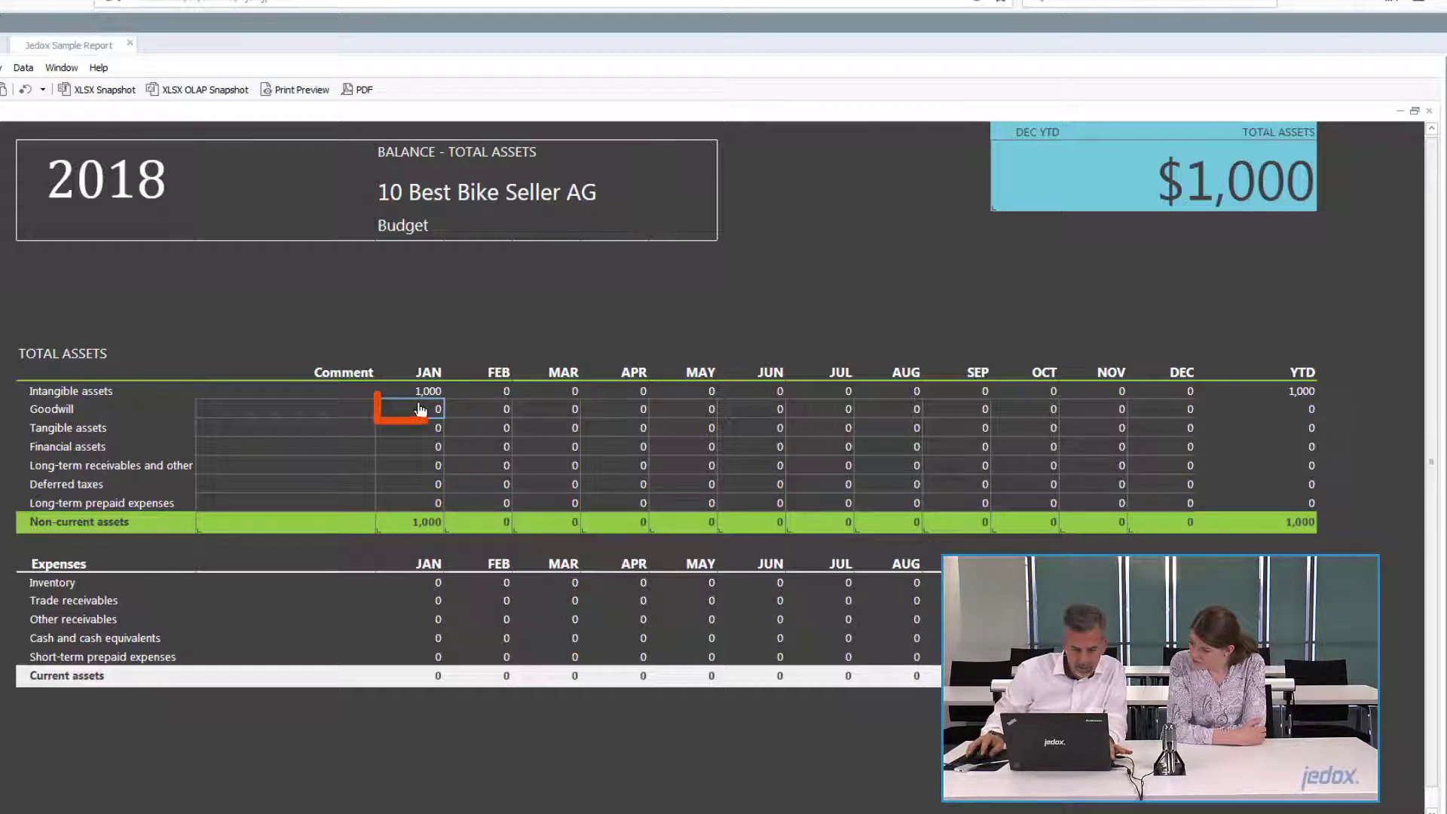
text(1000)
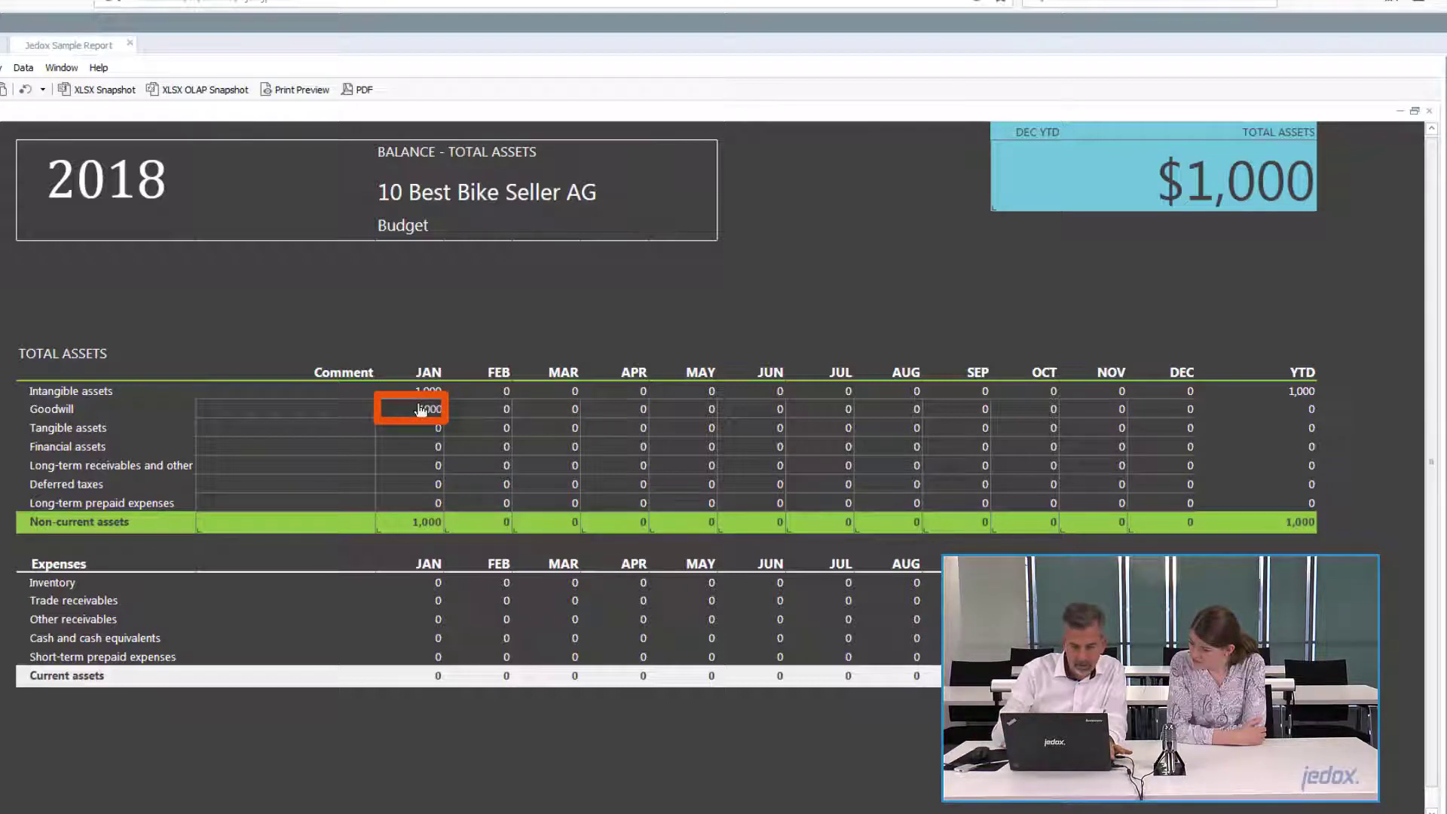
key(Return)
text(1000)
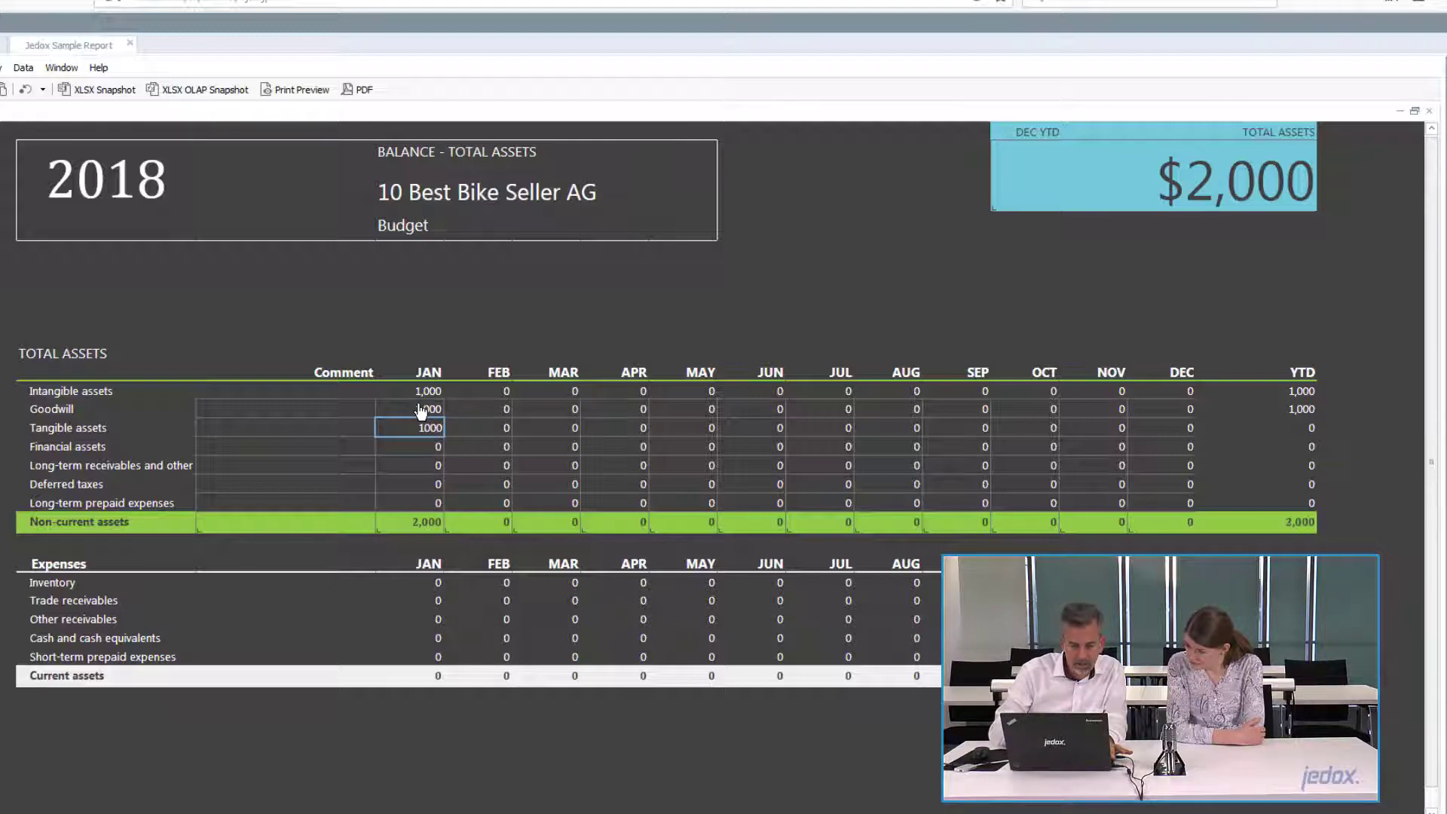
key(Return)
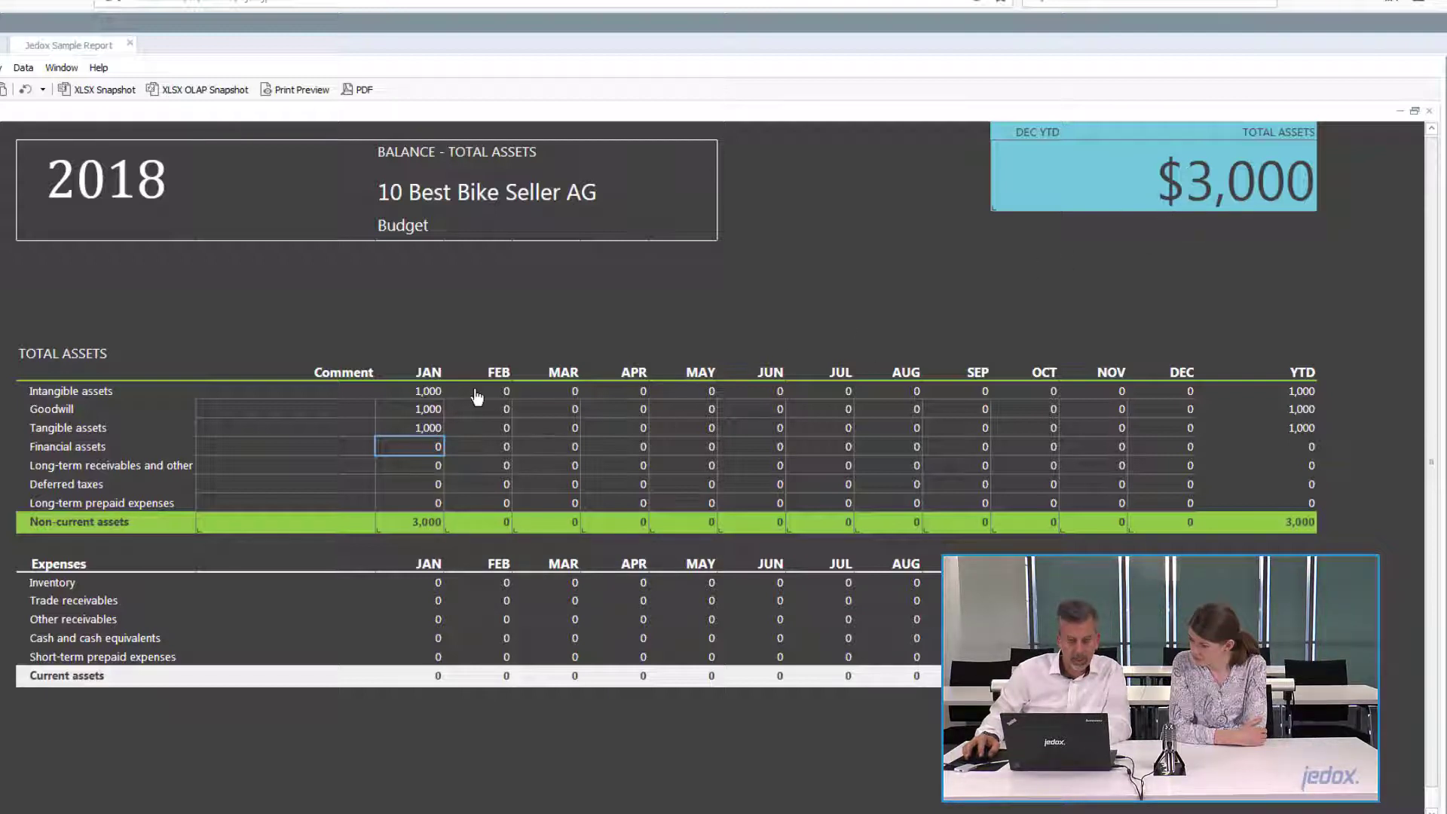
Enter 1000 as the February value for Intangible assets.
click(500, 393)
text(1000)
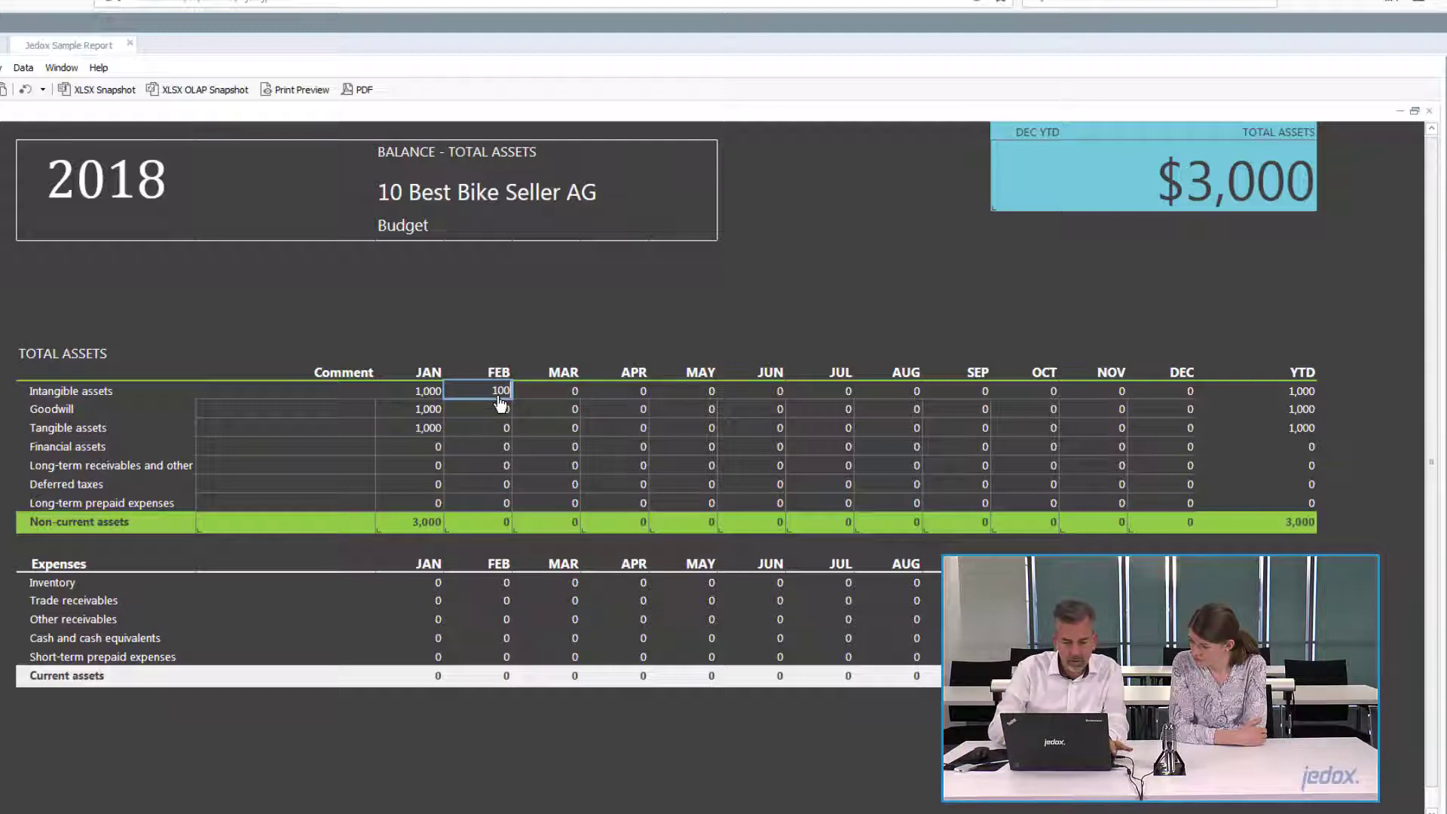
key(Return)
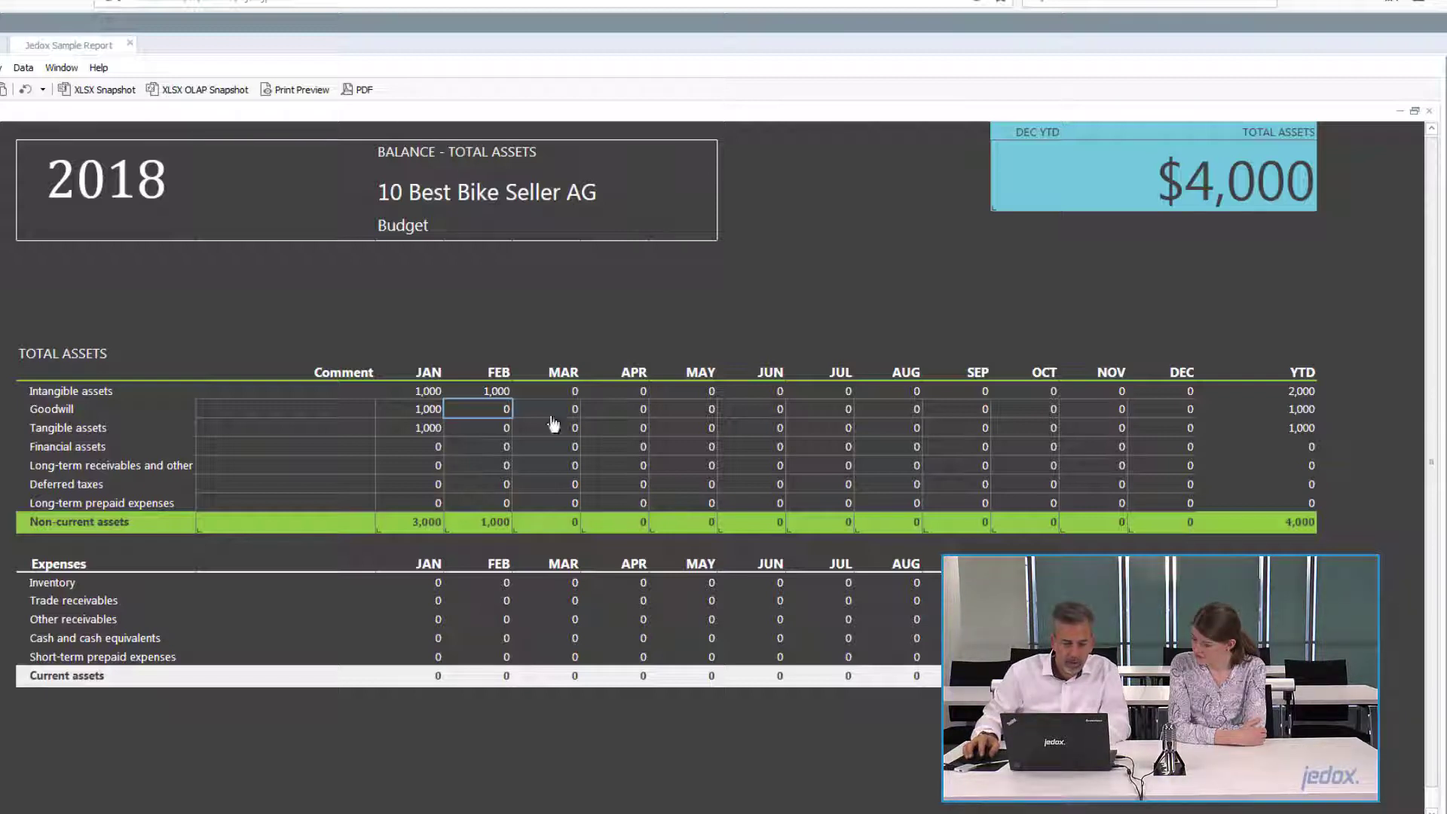
Open the Planning Assistant for the DEC YTD total assets figure and set its type to Copy.
right_click(1186, 187)
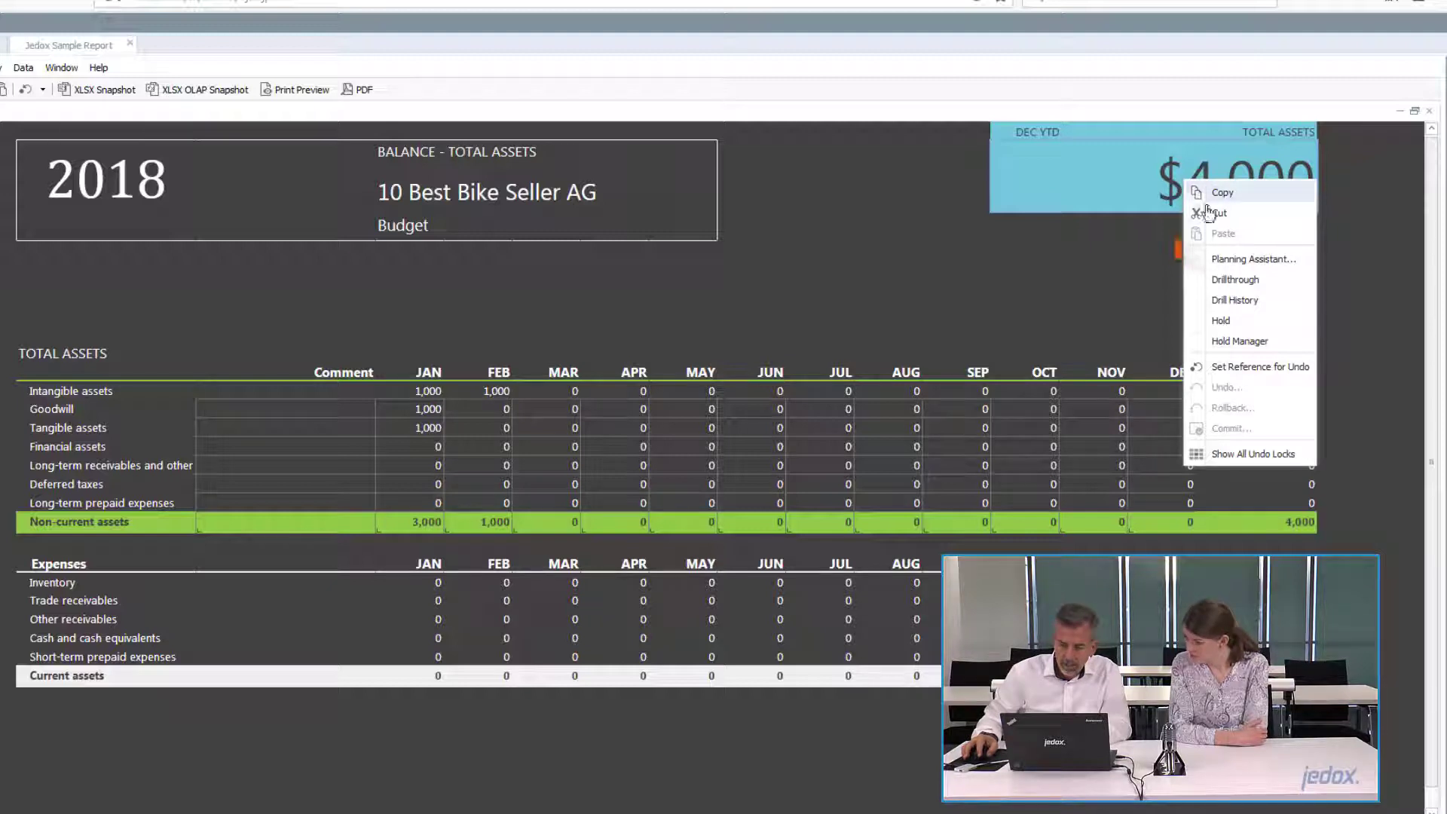
click(1284, 267)
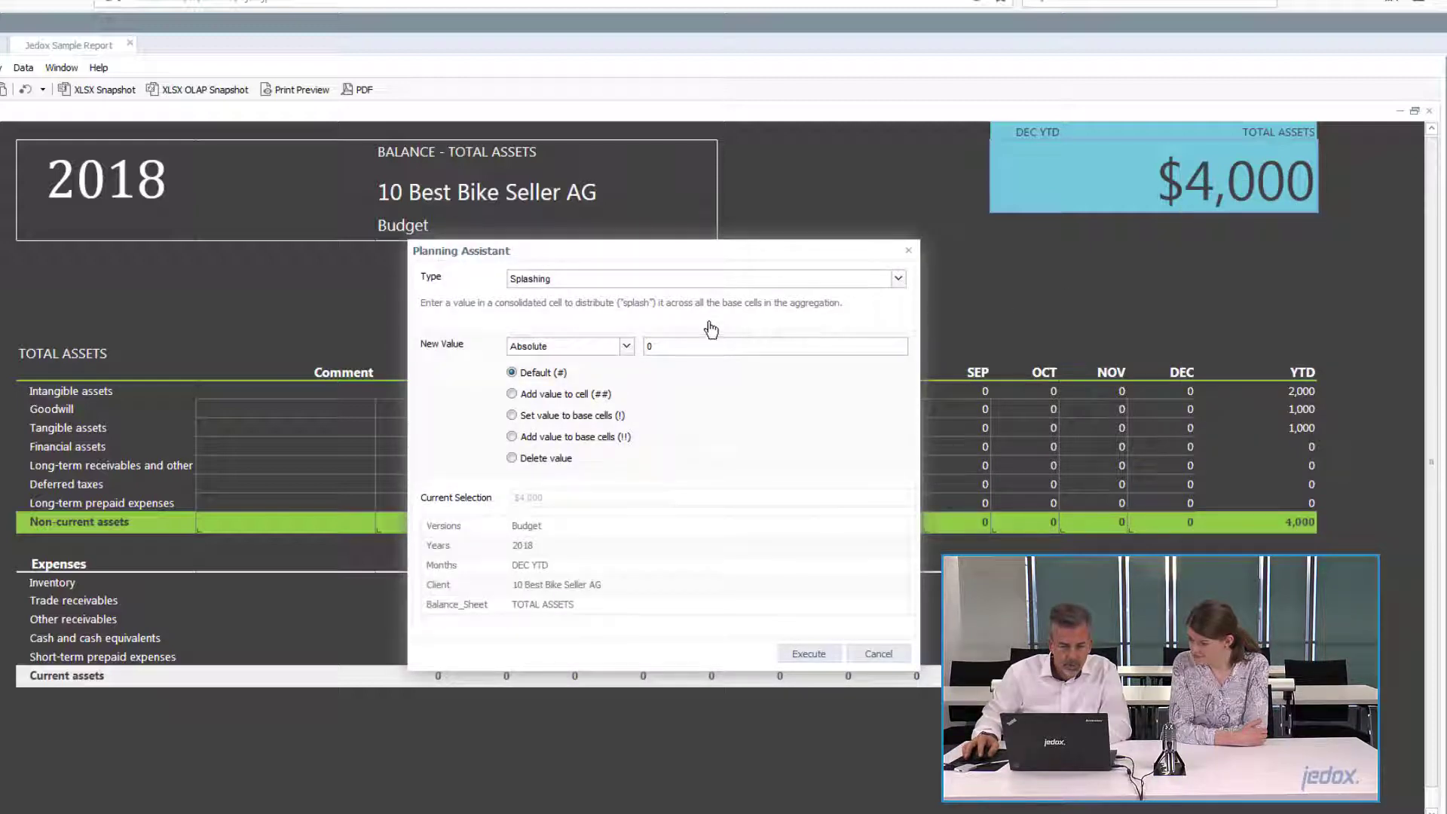
click(591, 285)
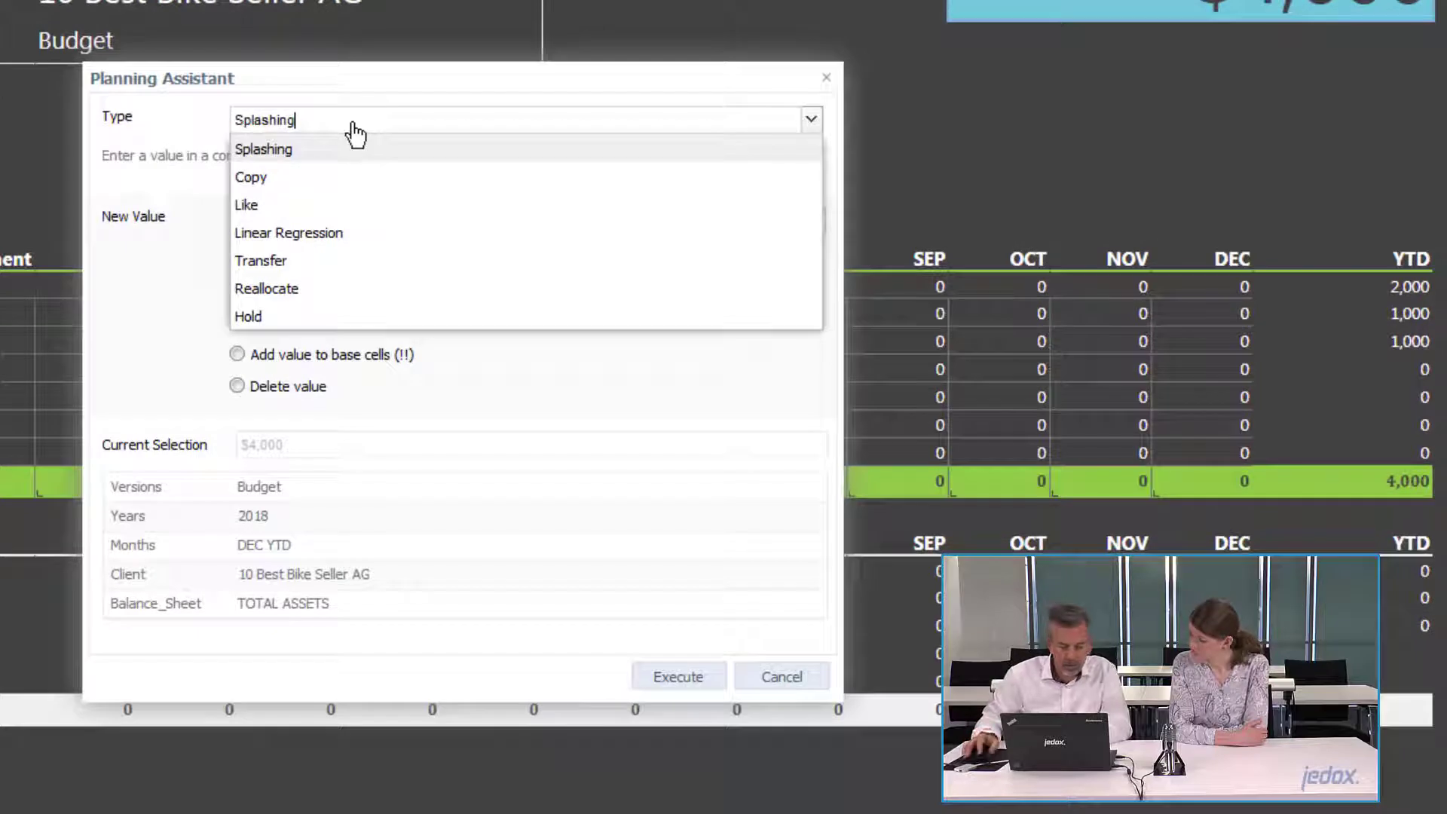
click(277, 188)
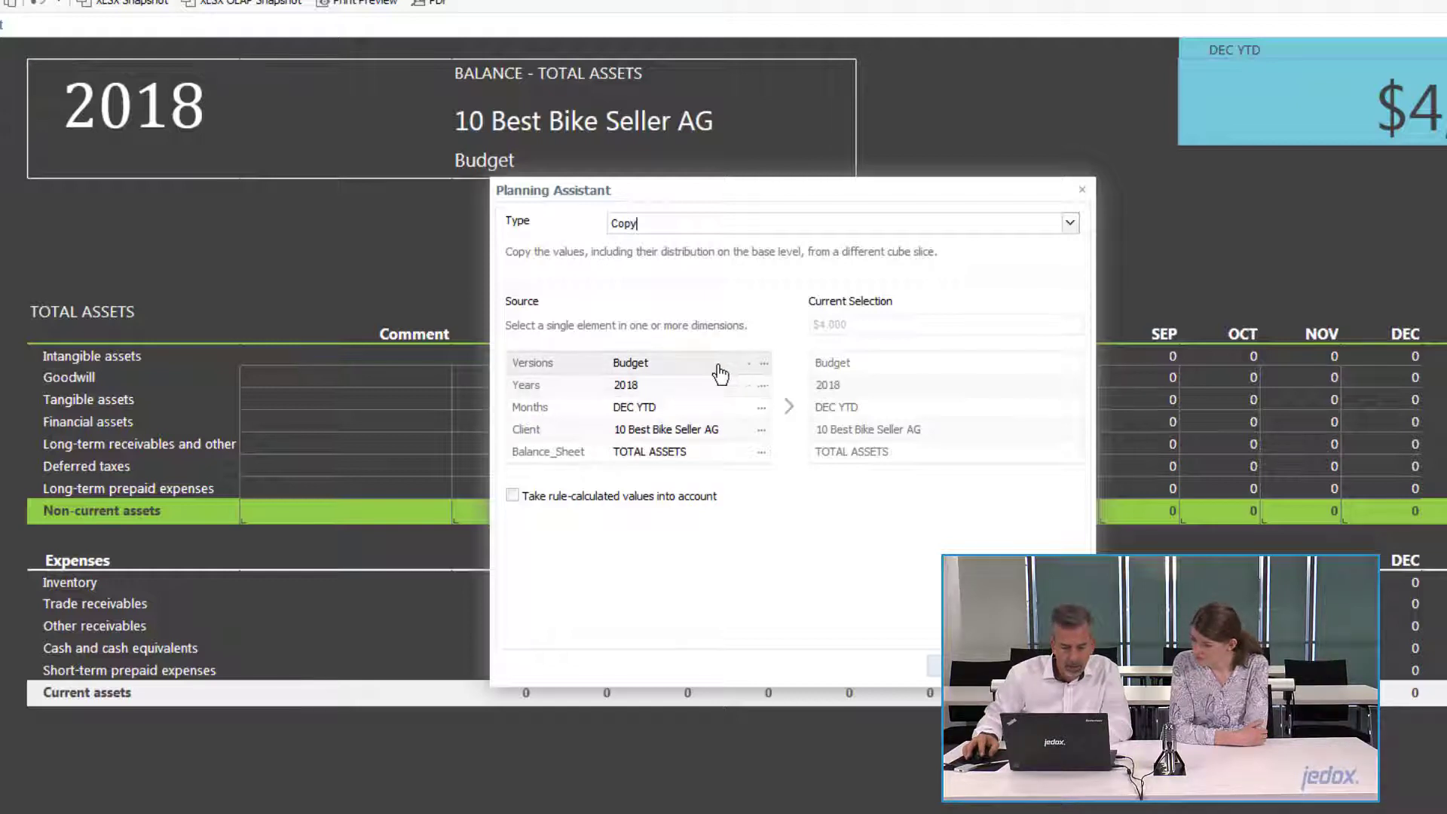
Set the copy source to version Actual and year 2015, and execute the copy into the 2018 budget.
click(759, 364)
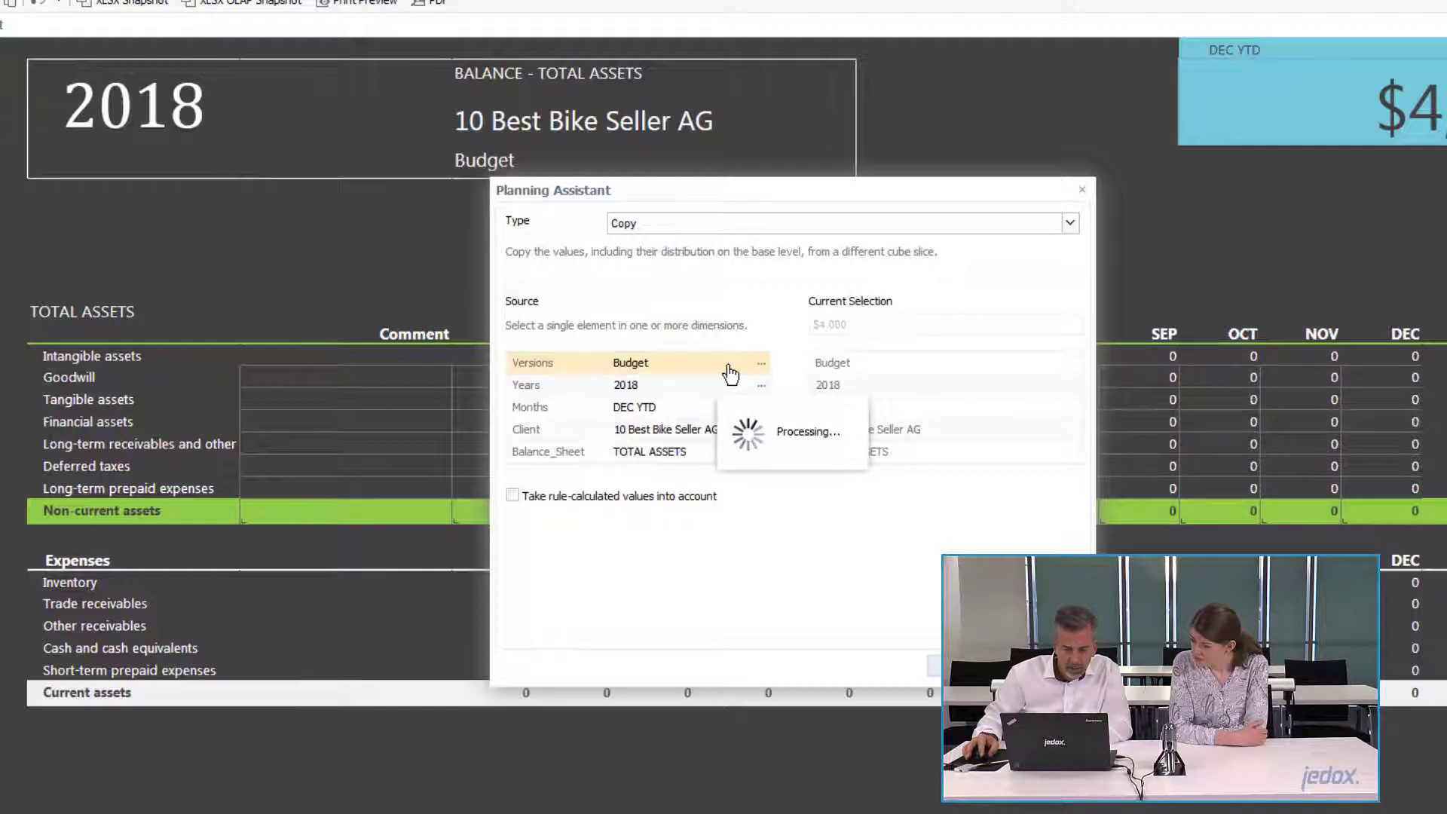
click(619, 267)
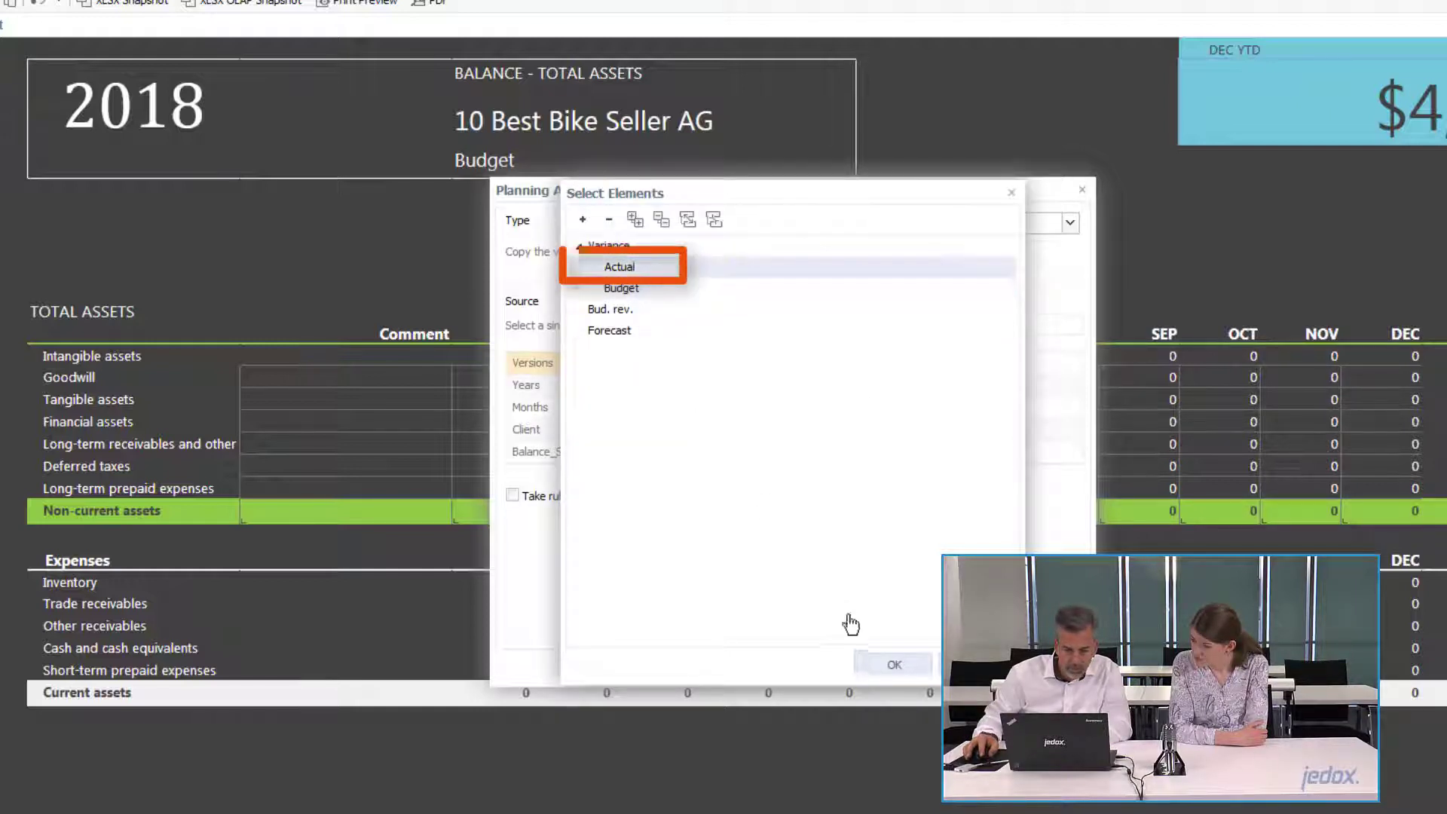
click(894, 664)
click(690, 390)
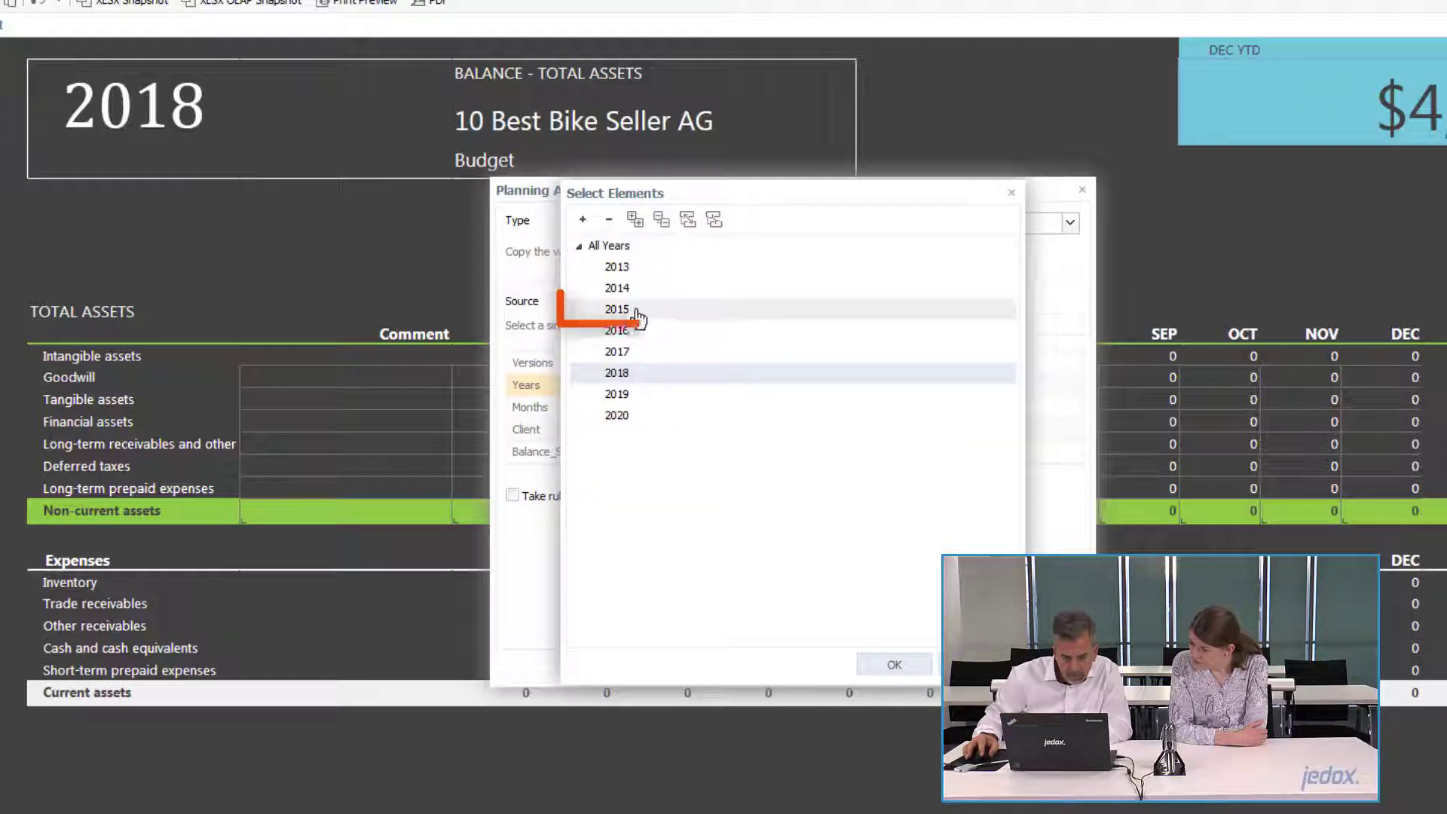
click(618, 310)
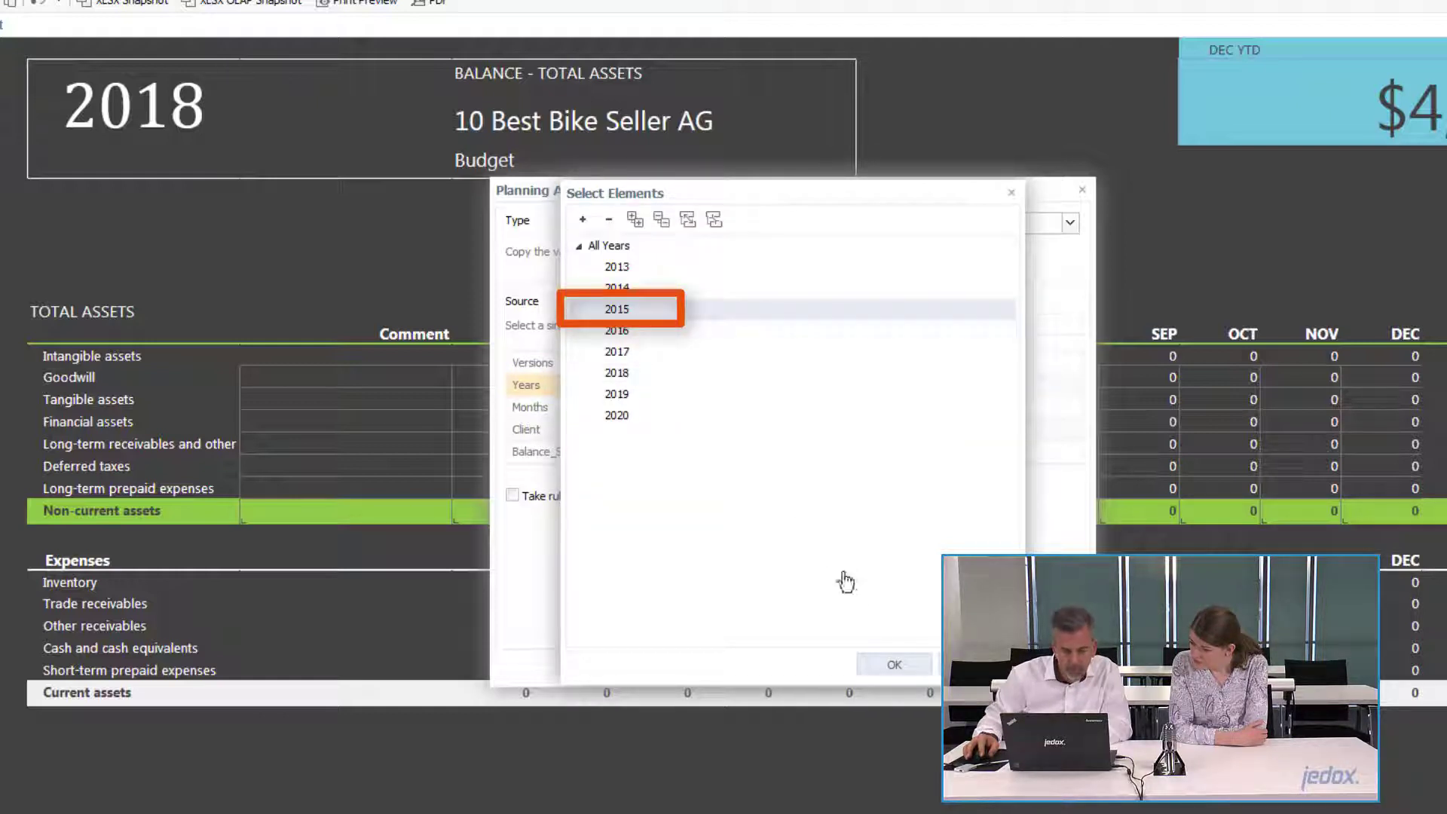
click(894, 663)
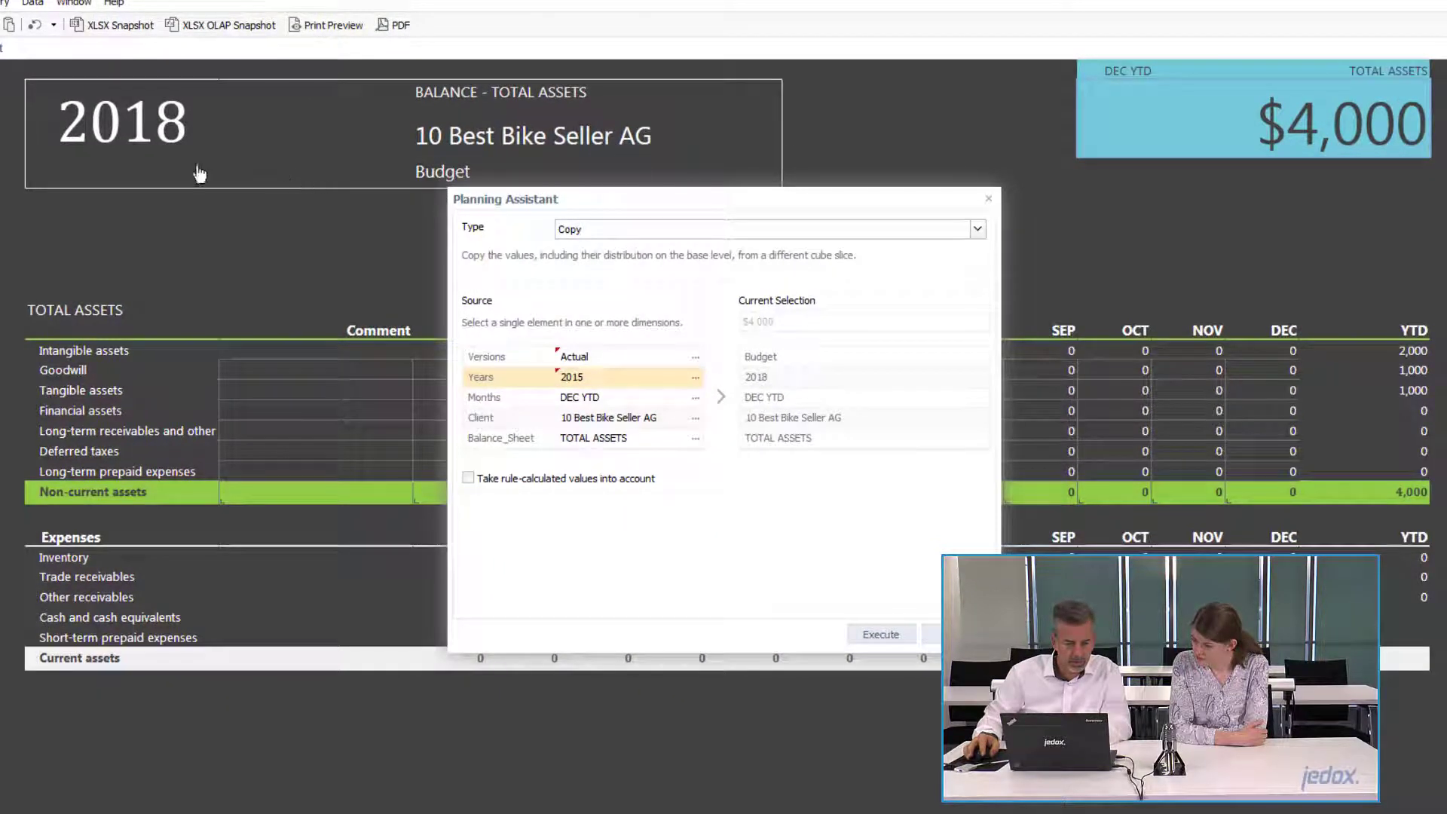
click(880, 633)
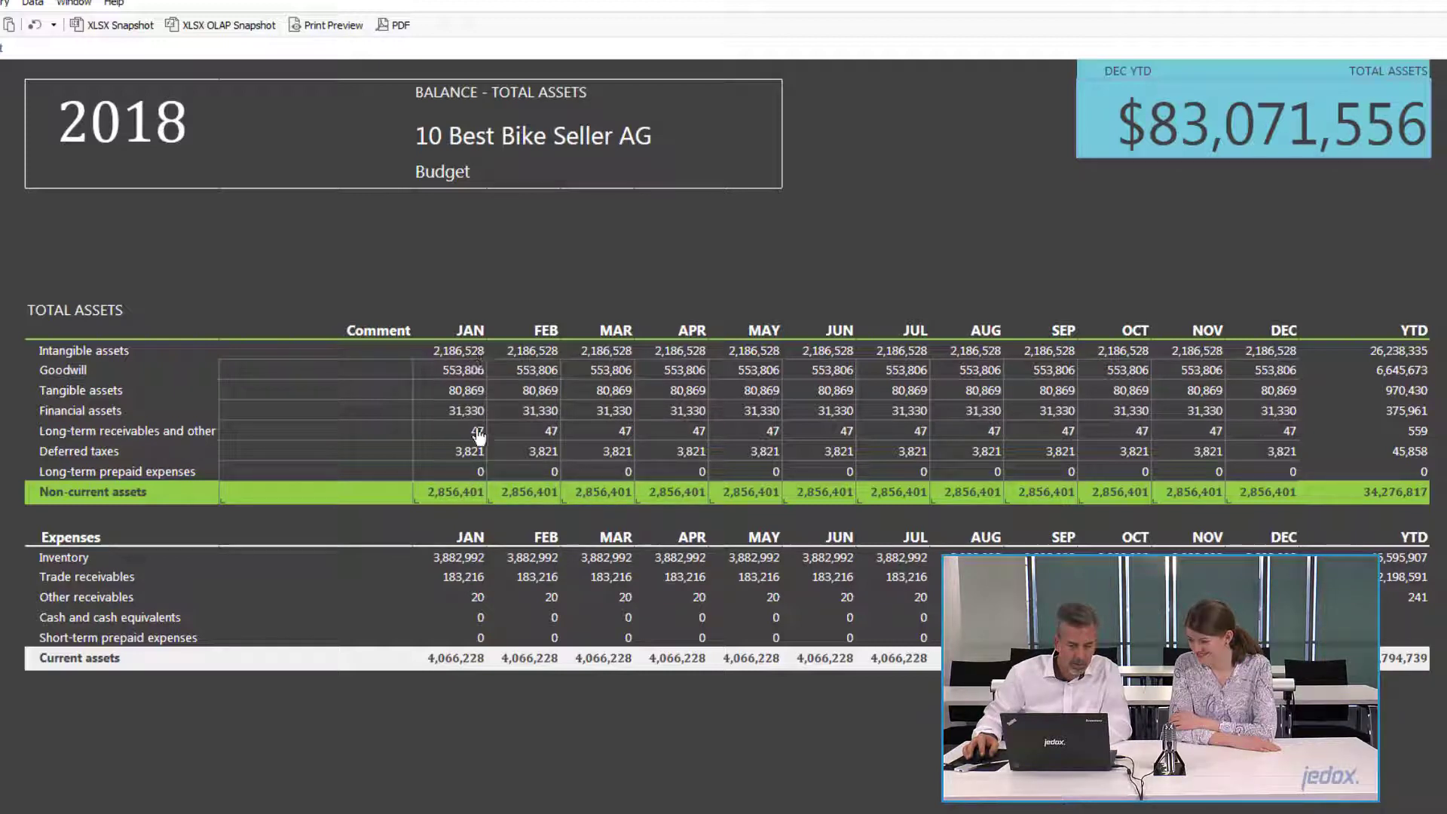
Splash a Percentage (add) value of 50 onto the January Non-current assets total with the Planning Assistant.
right_click(469, 497)
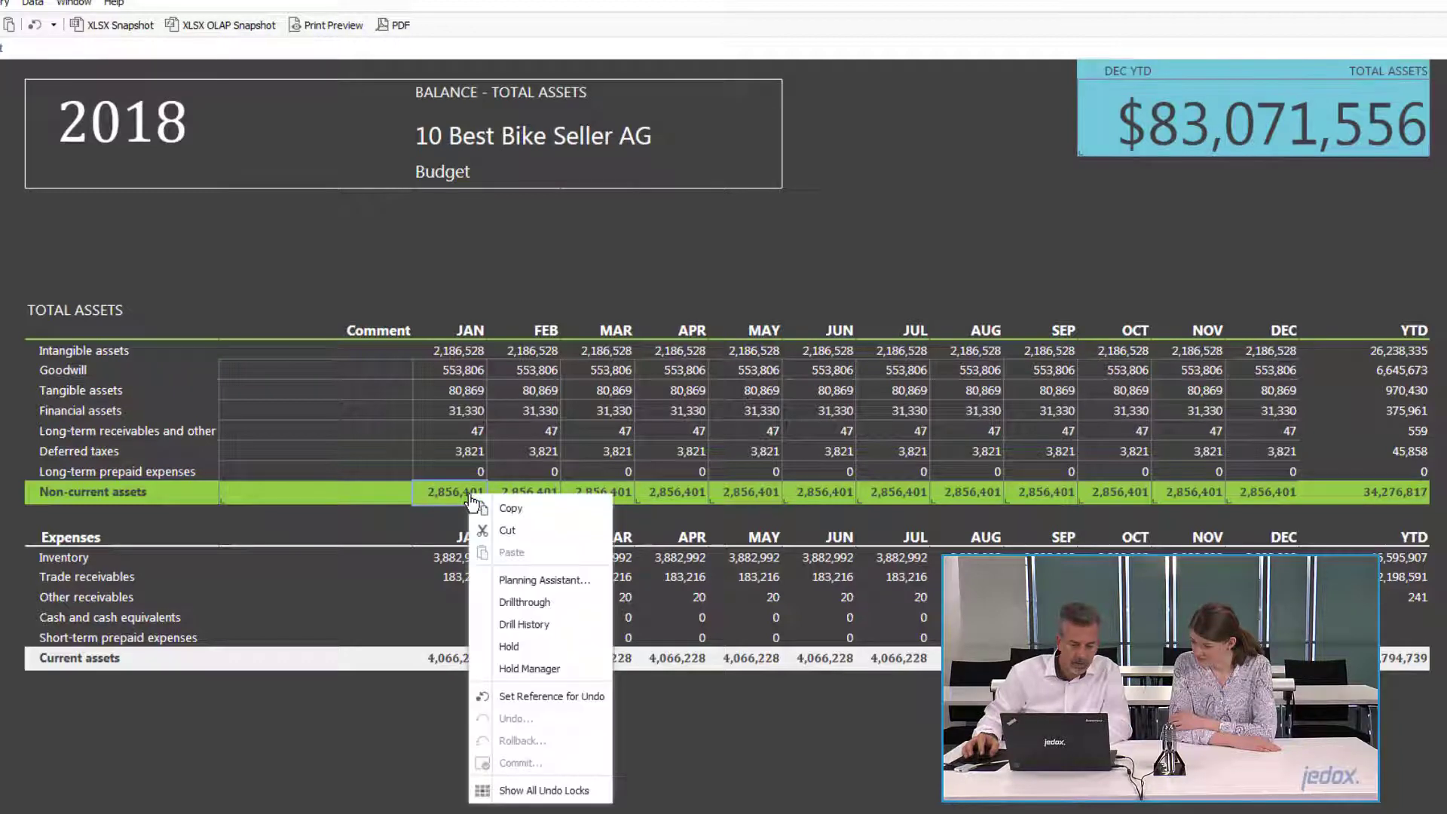
click(565, 582)
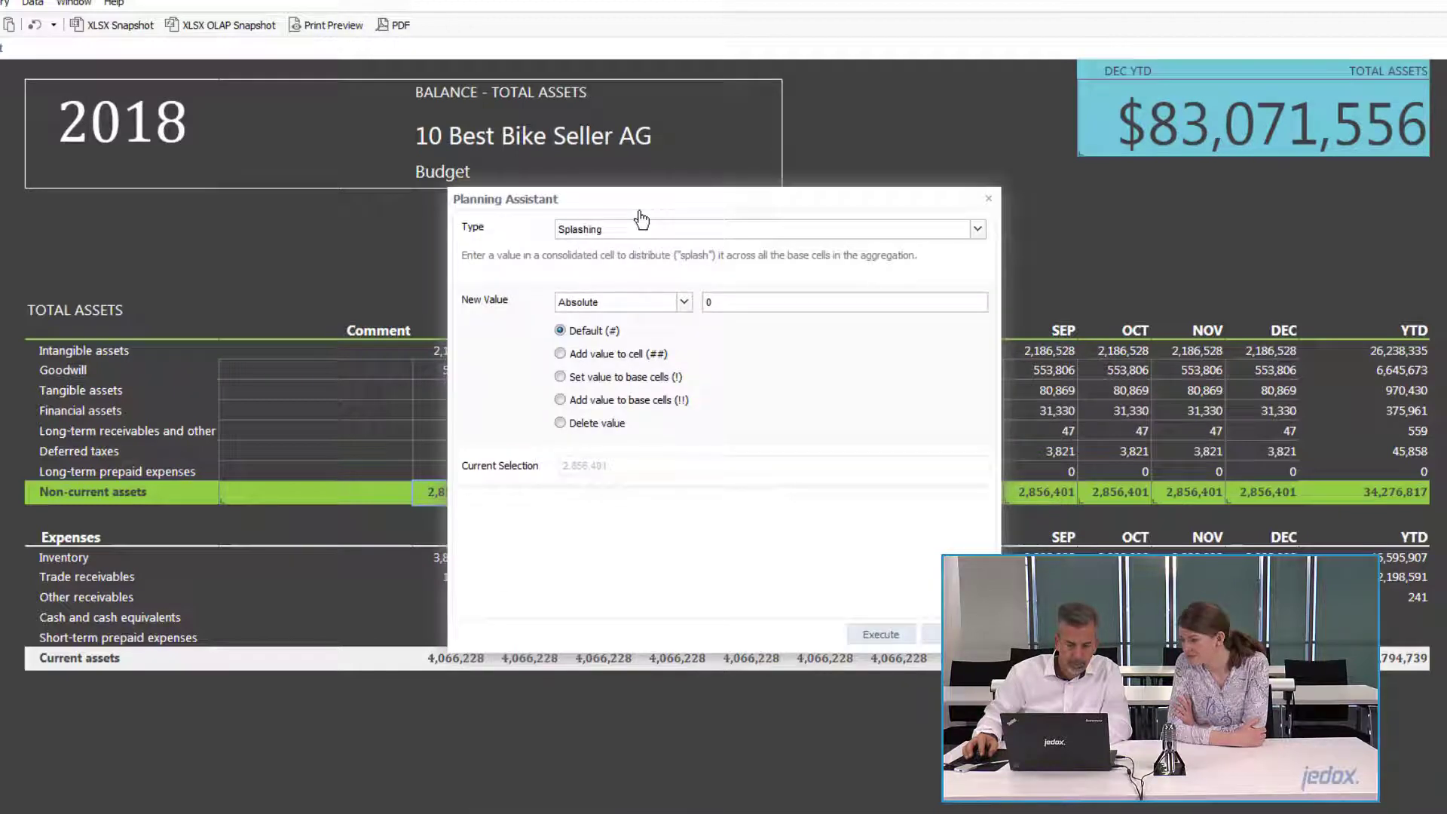
drag(645, 207, 724, 239)
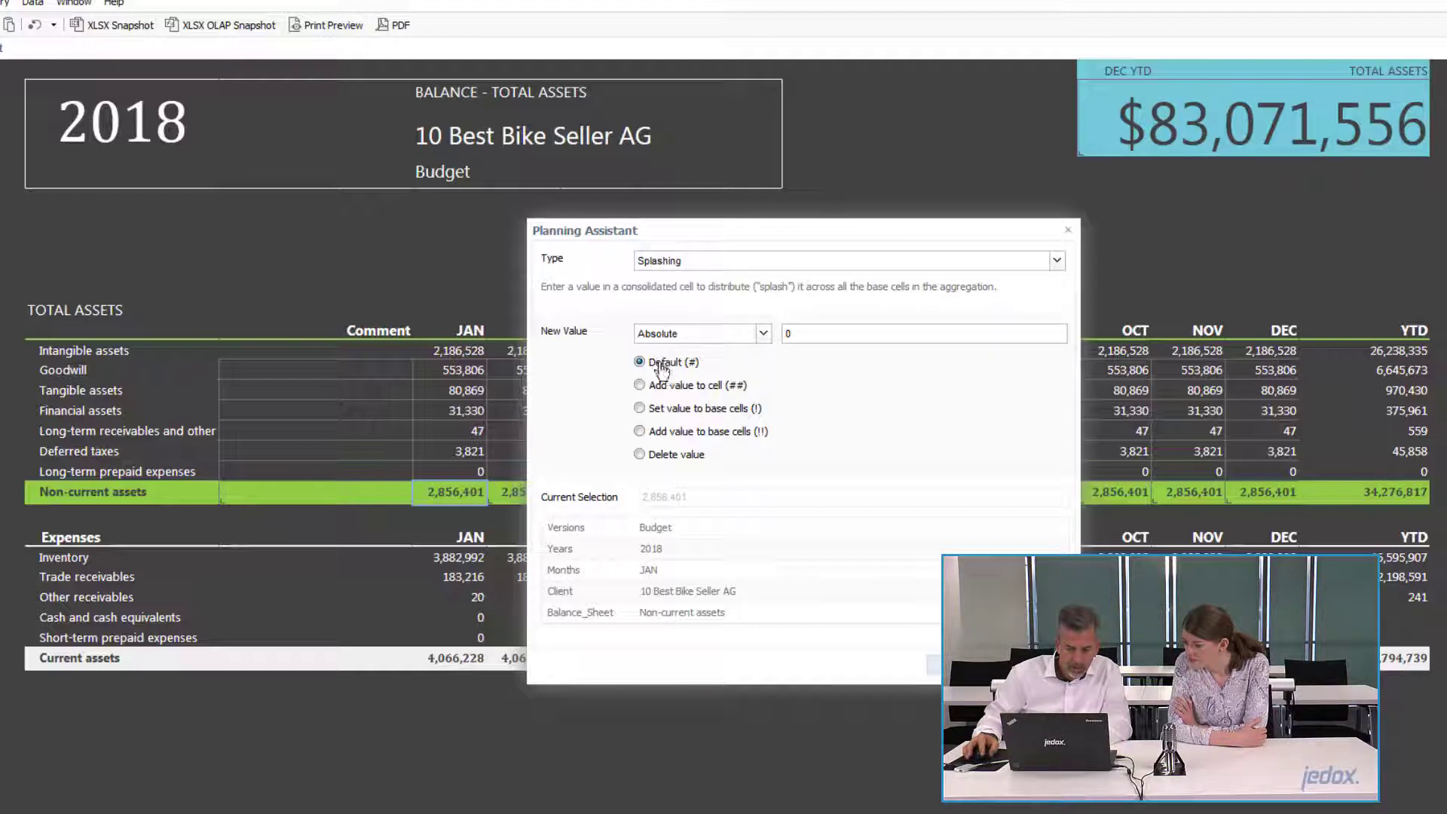
click(764, 335)
click(709, 376)
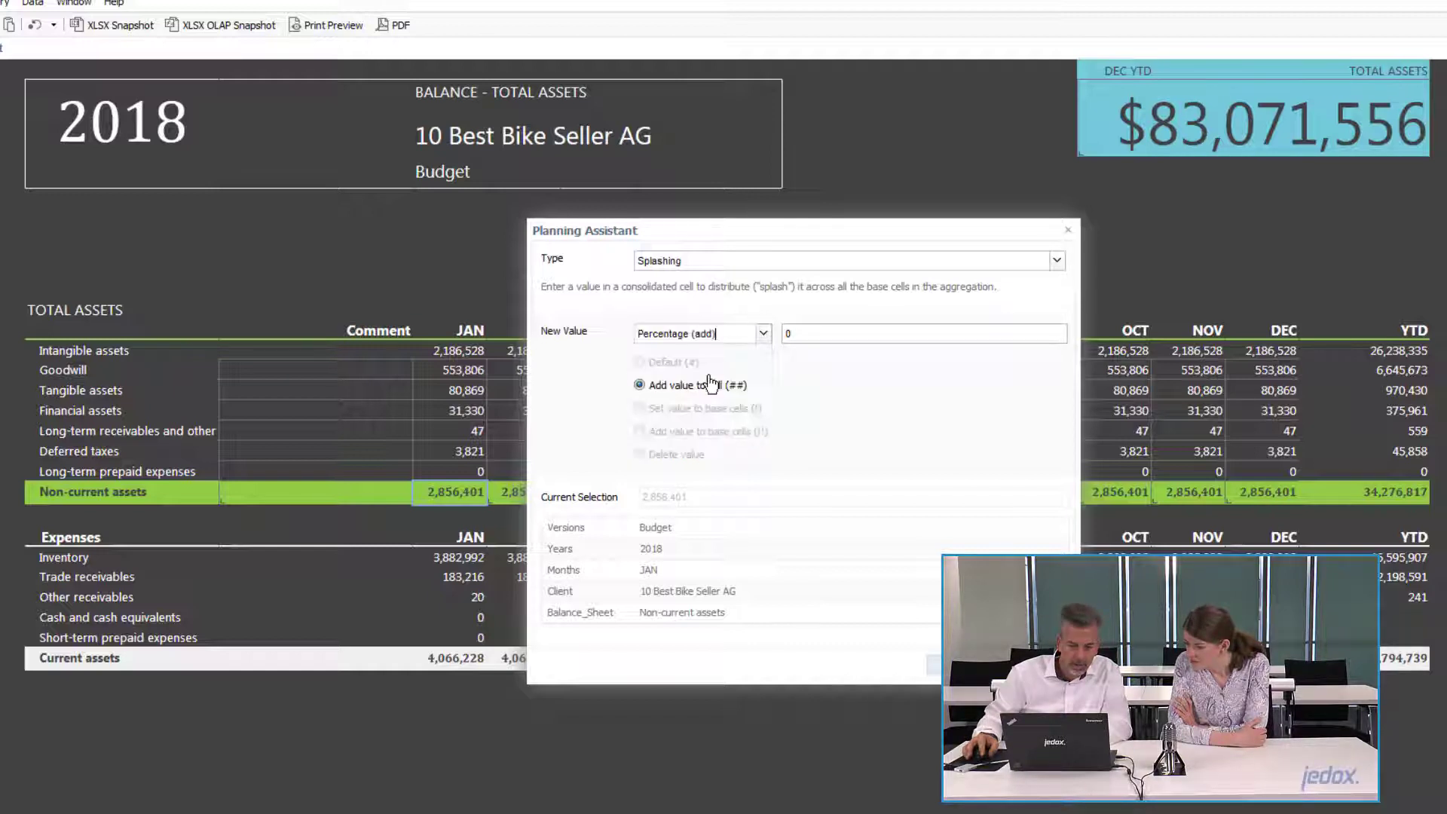
click(817, 343)
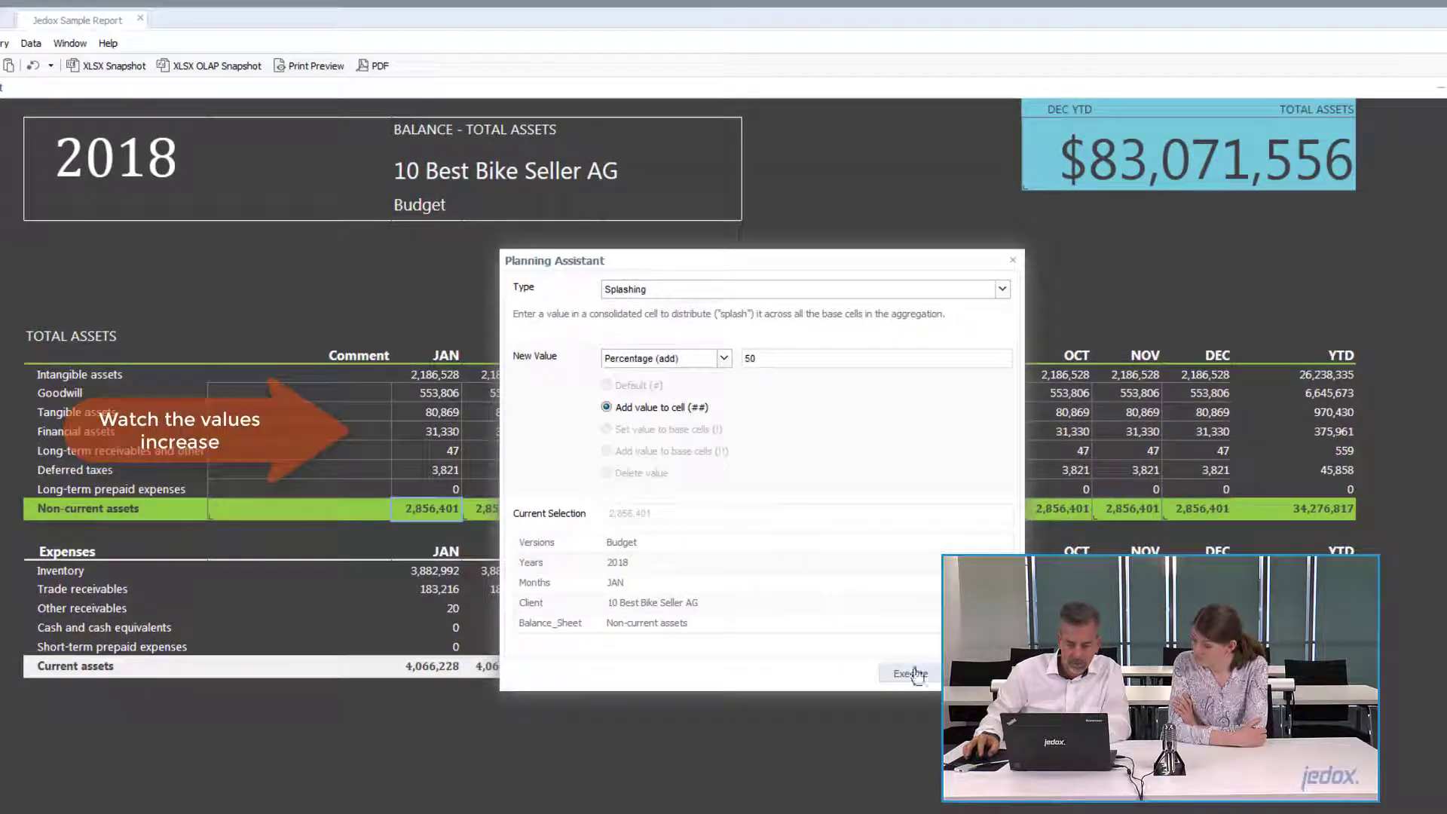
click(910, 673)
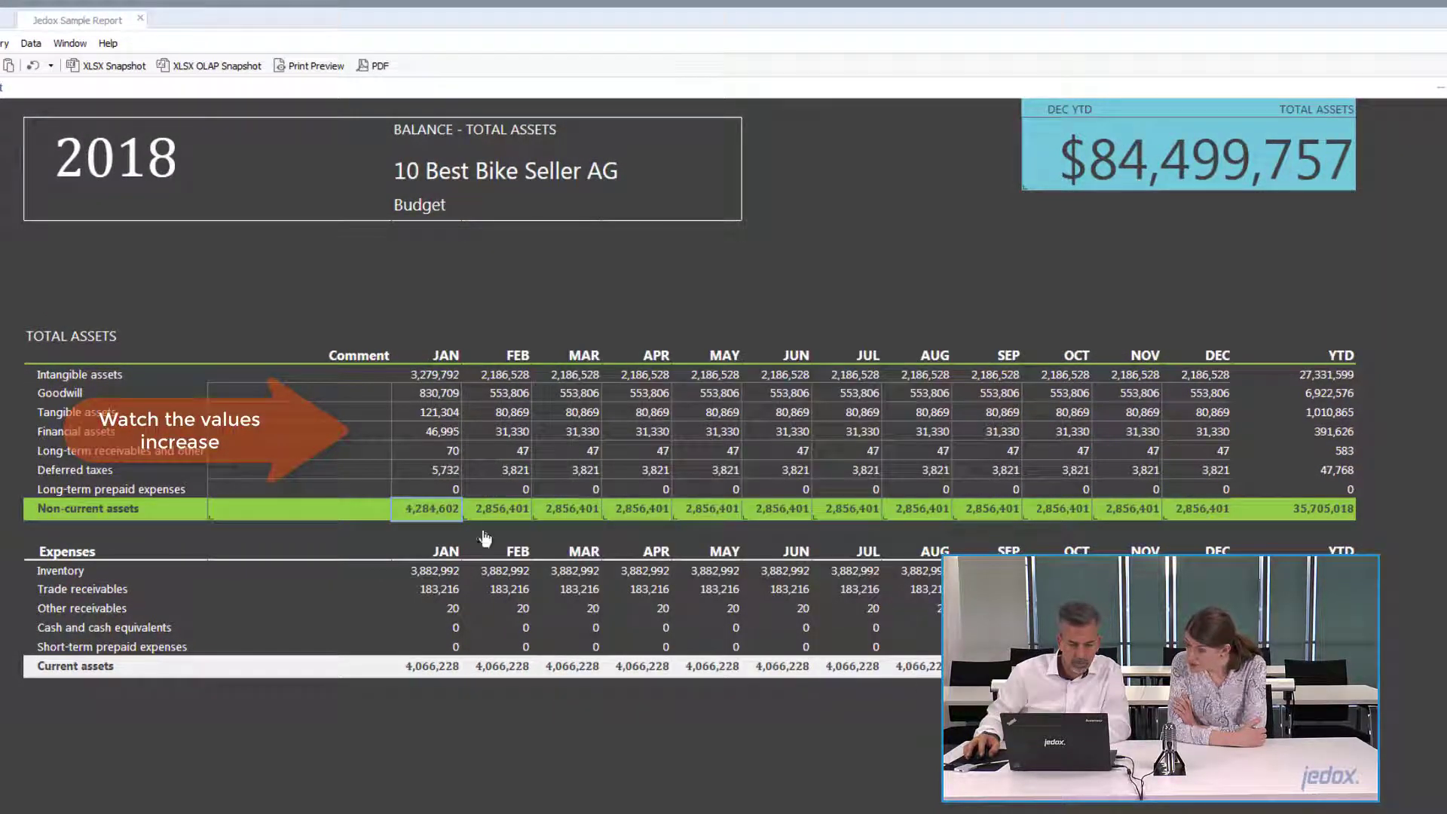